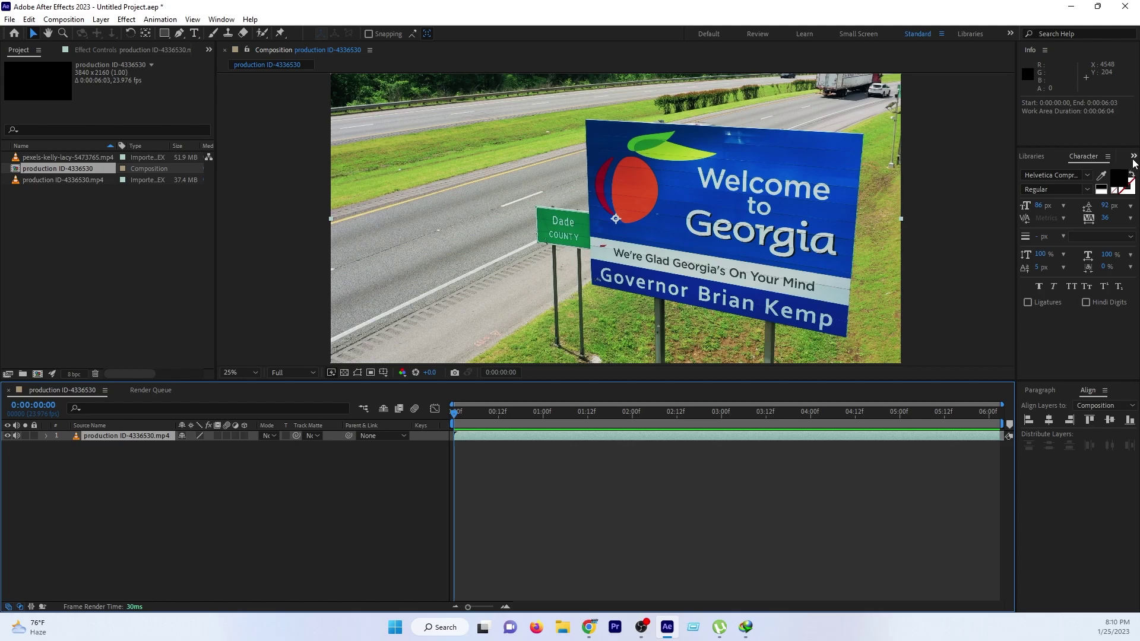
Step: Apply the Mocha Pro effect to the road-sign clip and launch Mocha, postponing the software update
left_click(1066, 170)
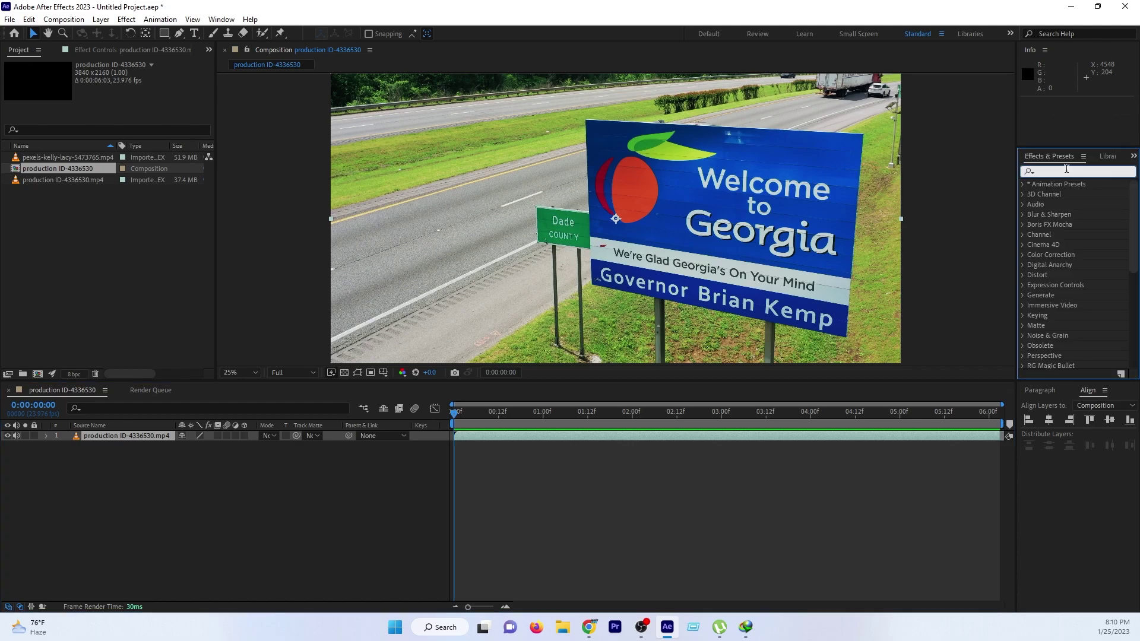
type("mocha")
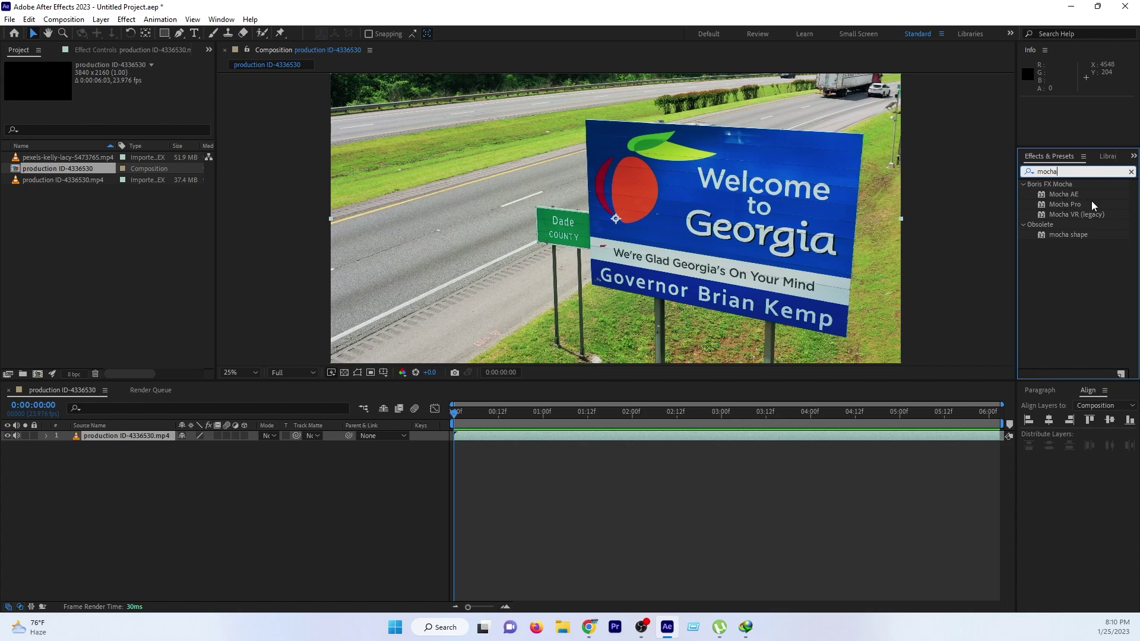
left_click(1054, 205)
double_click(1055, 204)
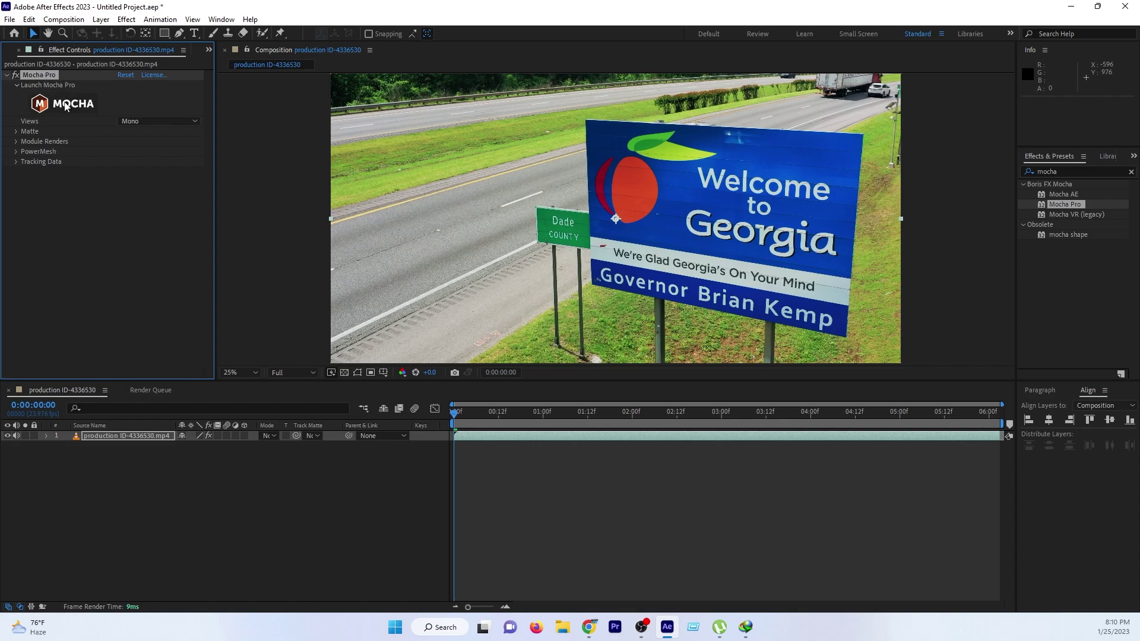
left_click(66, 106)
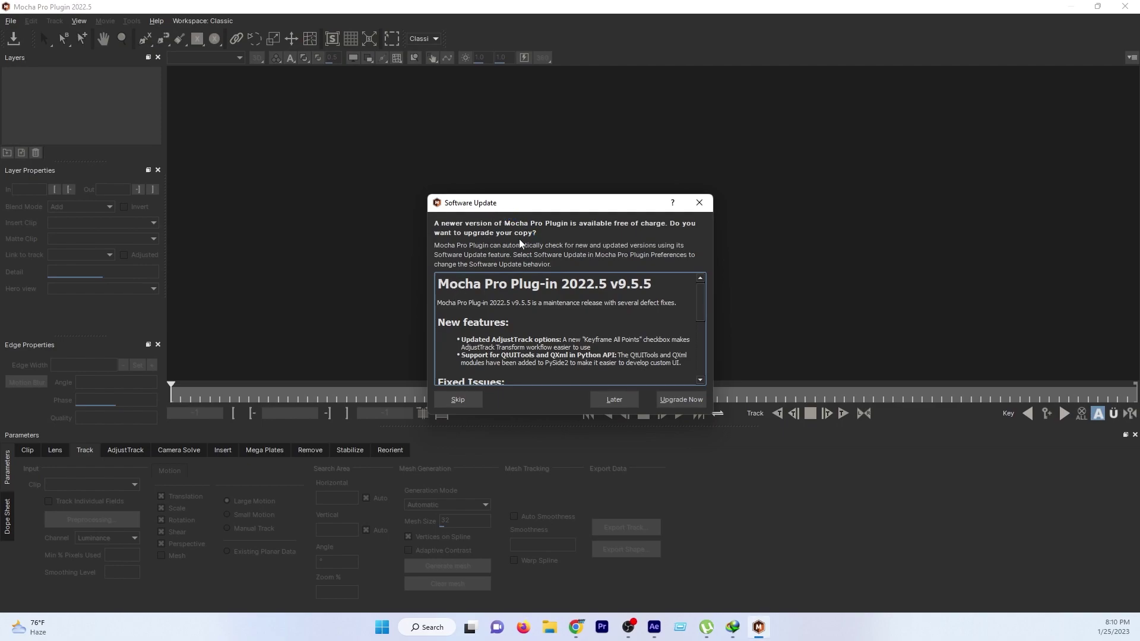
left_click(610, 400)
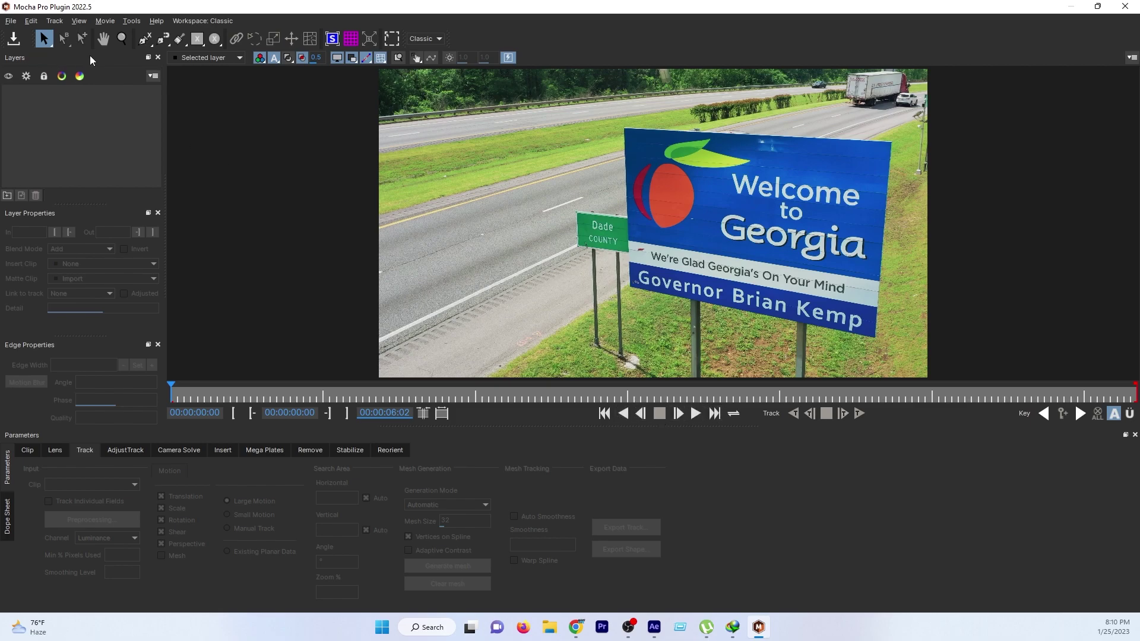
Step: Draw a four-point X-Spline around the blue Welcome to Georgia sign on the first frame
left_click(144, 42)
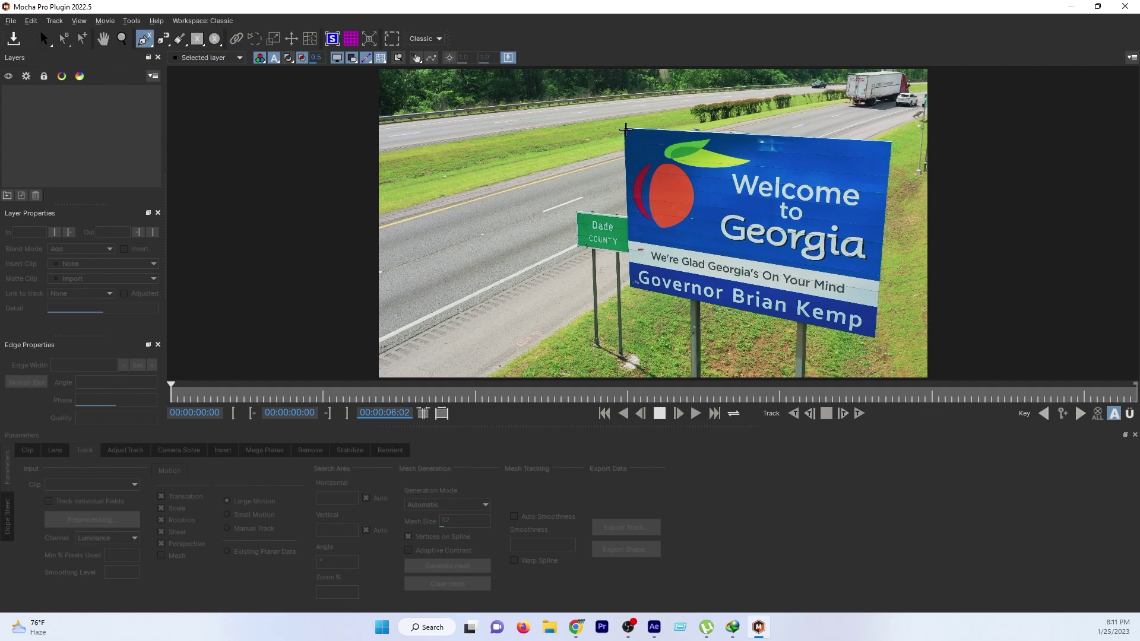
scroll(621, 126, "up", 1)
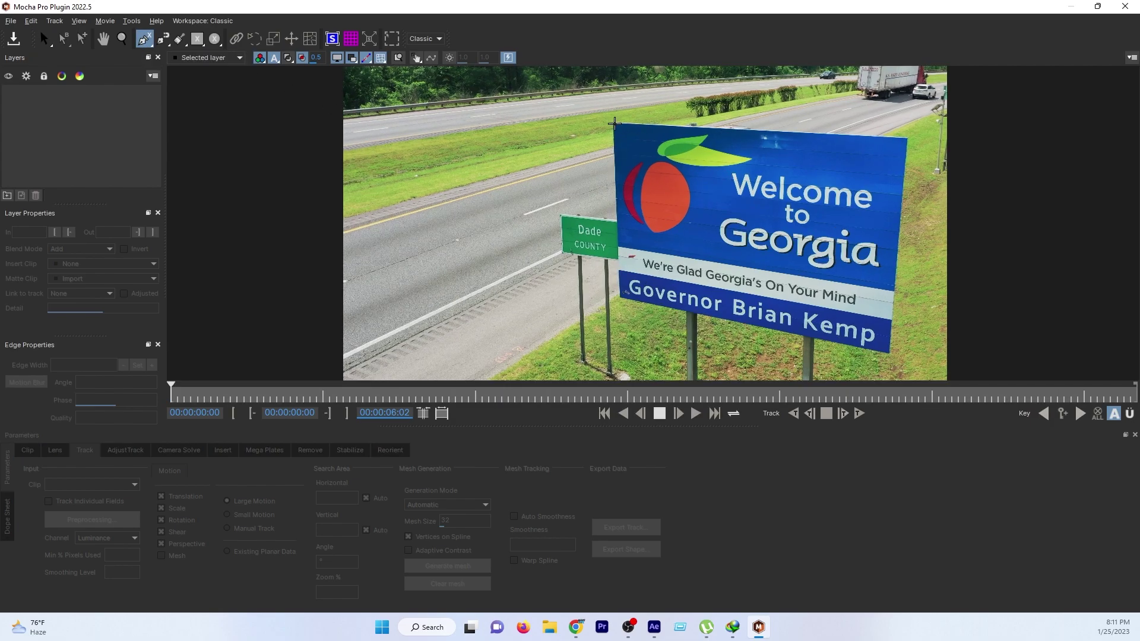
left_click(613, 123)
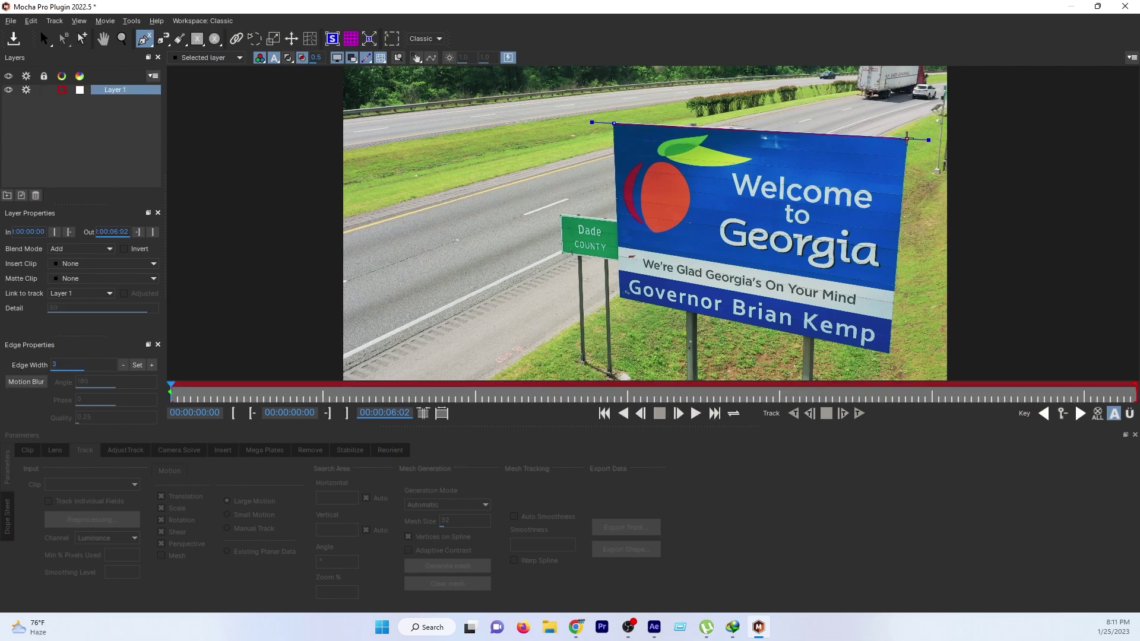
left_click(907, 138)
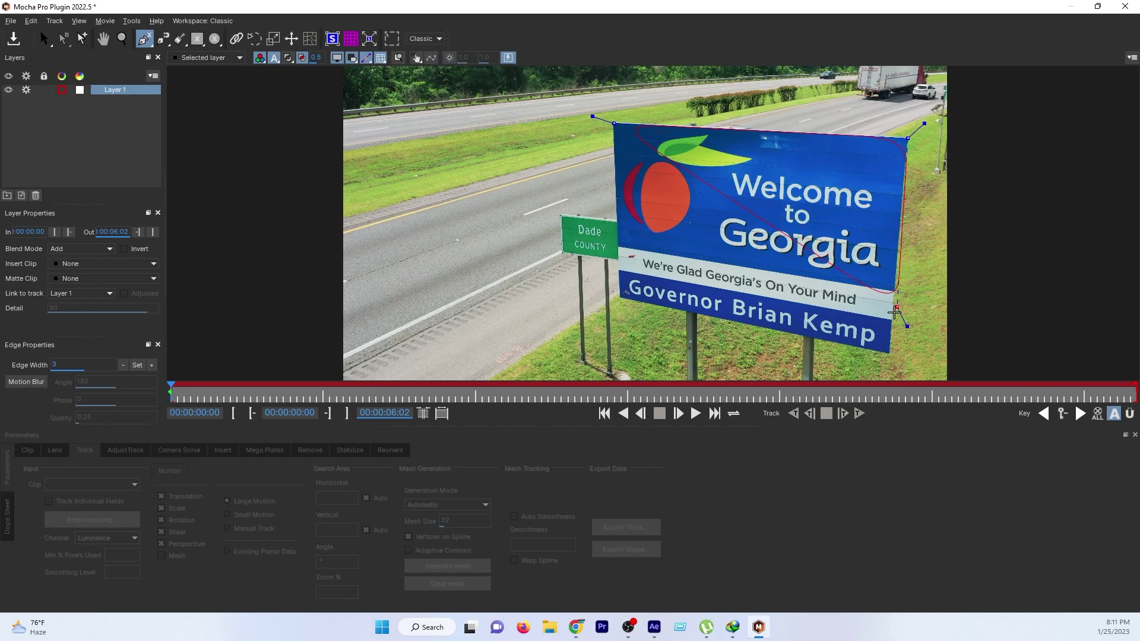
left_click(888, 357)
left_click(617, 306)
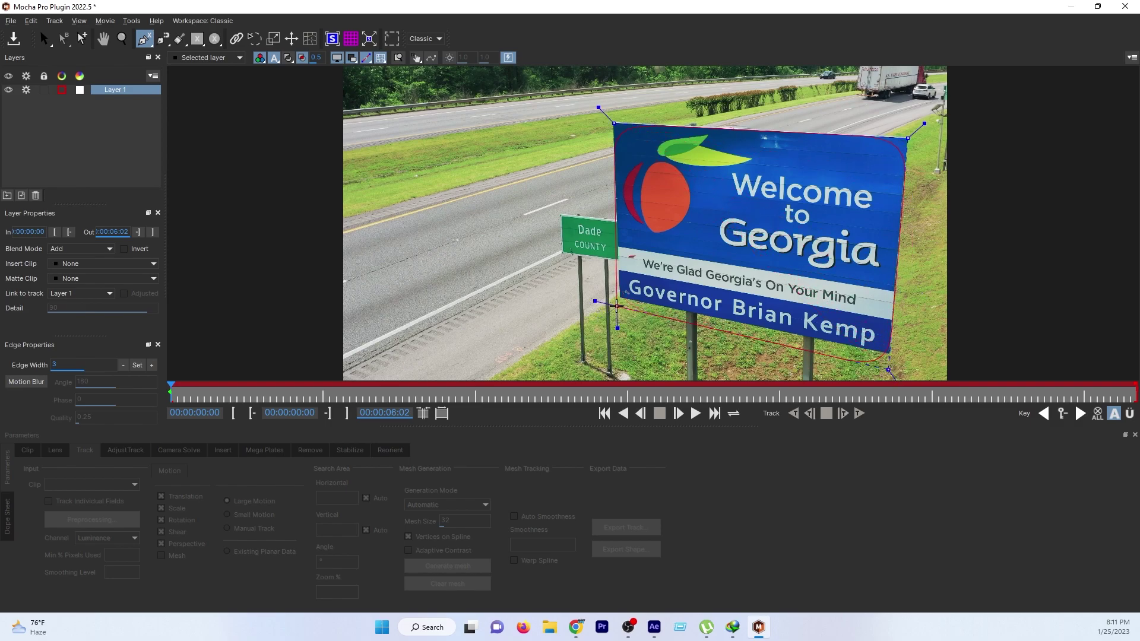
right_click(617, 306)
scroll(805, 248, "up", 1)
scroll(775, 245, "down", 1)
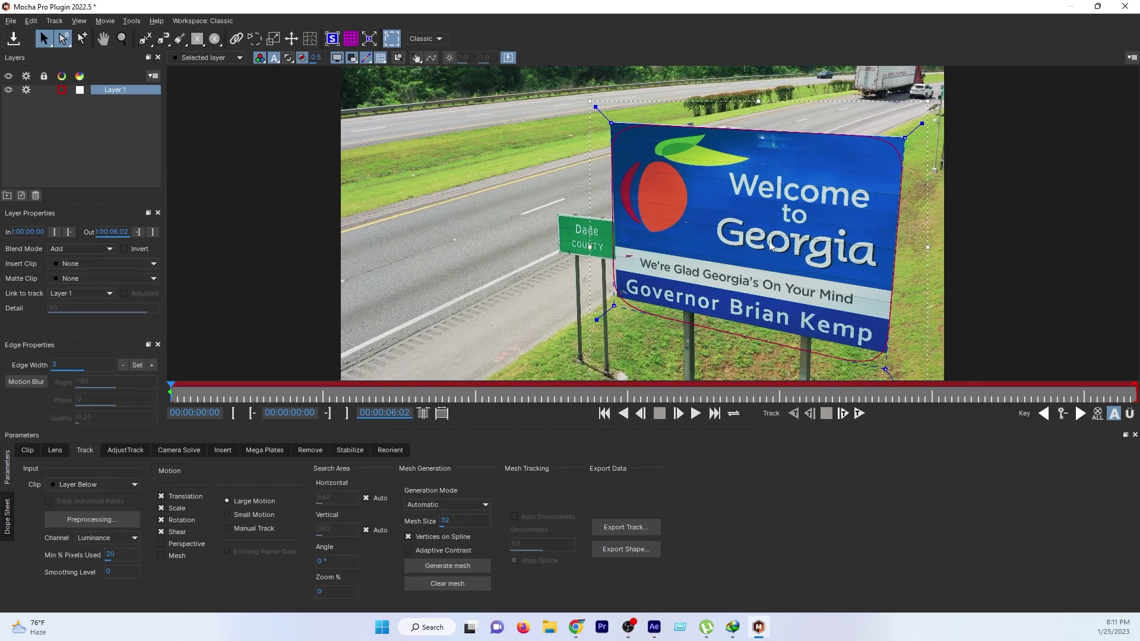
Step: Adjust the spline's corner points and extend their handles so the outline fits the sign's edges with sharp corners
left_click_drag(885, 370, 889, 354)
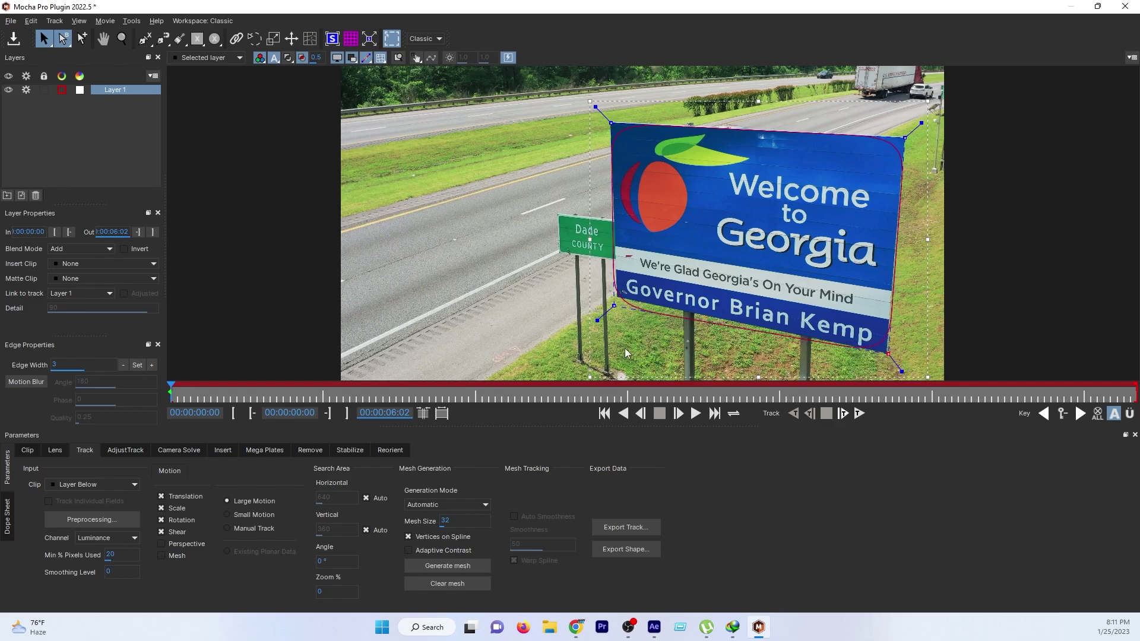
left_click_drag(598, 324, 591, 317)
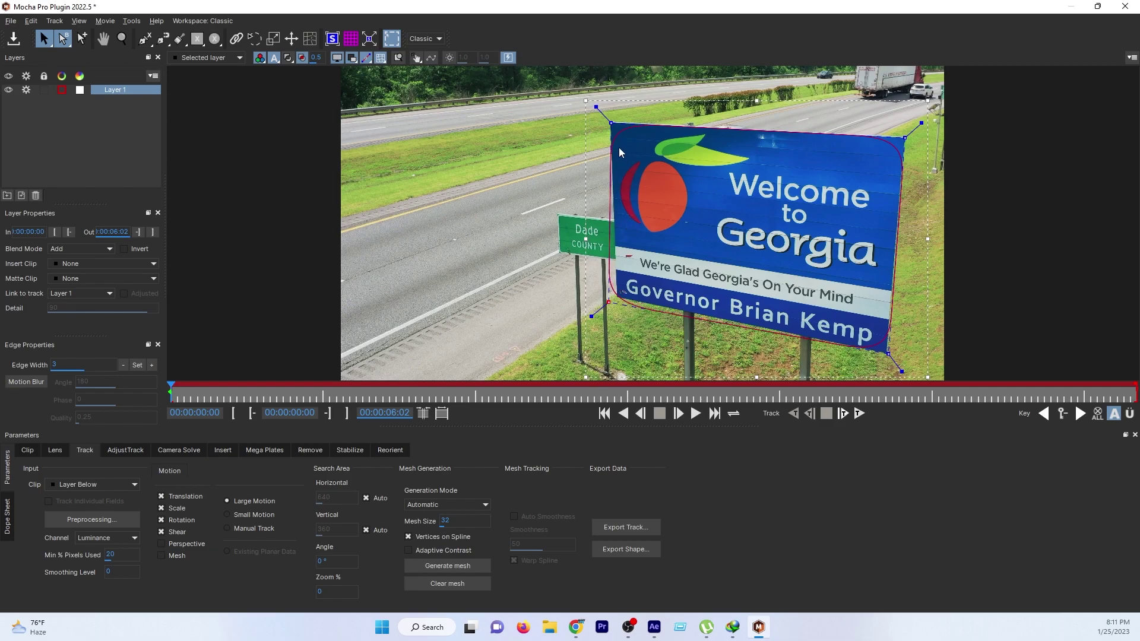
left_click_drag(591, 317, 585, 319)
left_click_drag(596, 107, 593, 98)
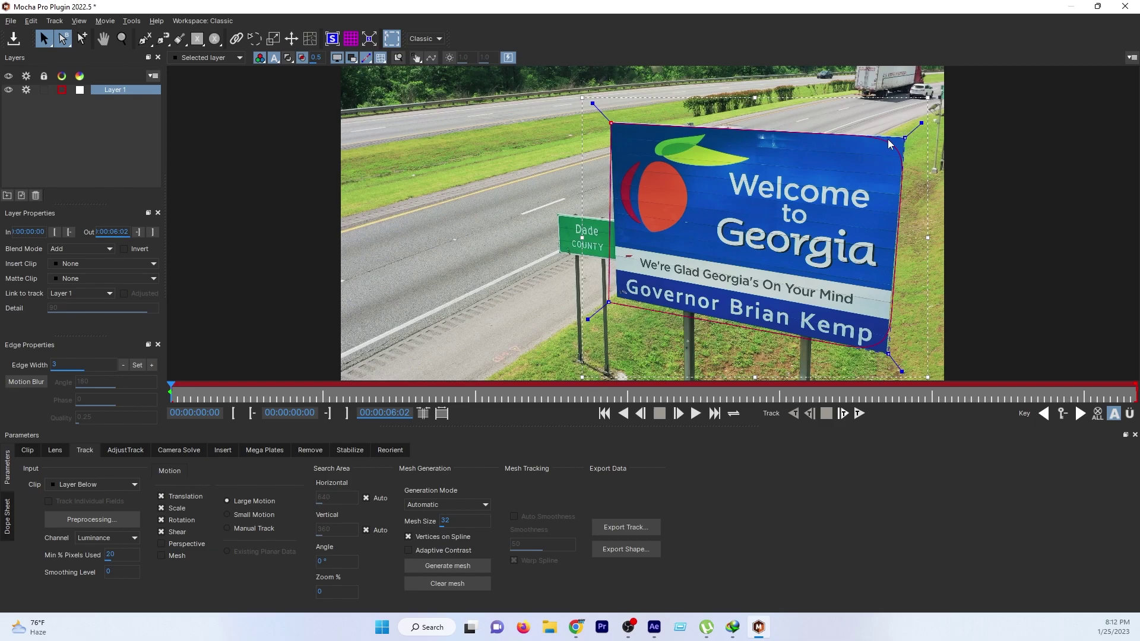
left_click_drag(921, 123, 924, 120)
Step: Fine-tune the spline's two bottom points onto the sign's lower corners
left_click_drag(901, 372, 887, 353)
left_click_drag(608, 302, 618, 295)
scroll(899, 307, "up", 2)
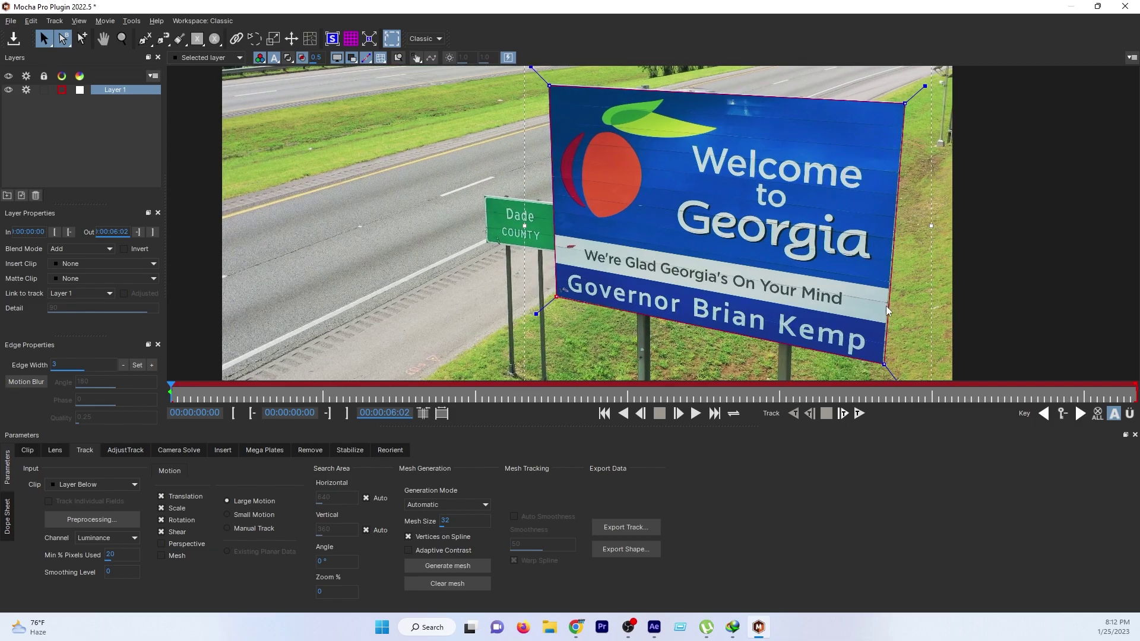
scroll(882, 306, "up", 1)
left_click_drag(875, 305, 864, 230)
left_click_drag(868, 282, 866, 279)
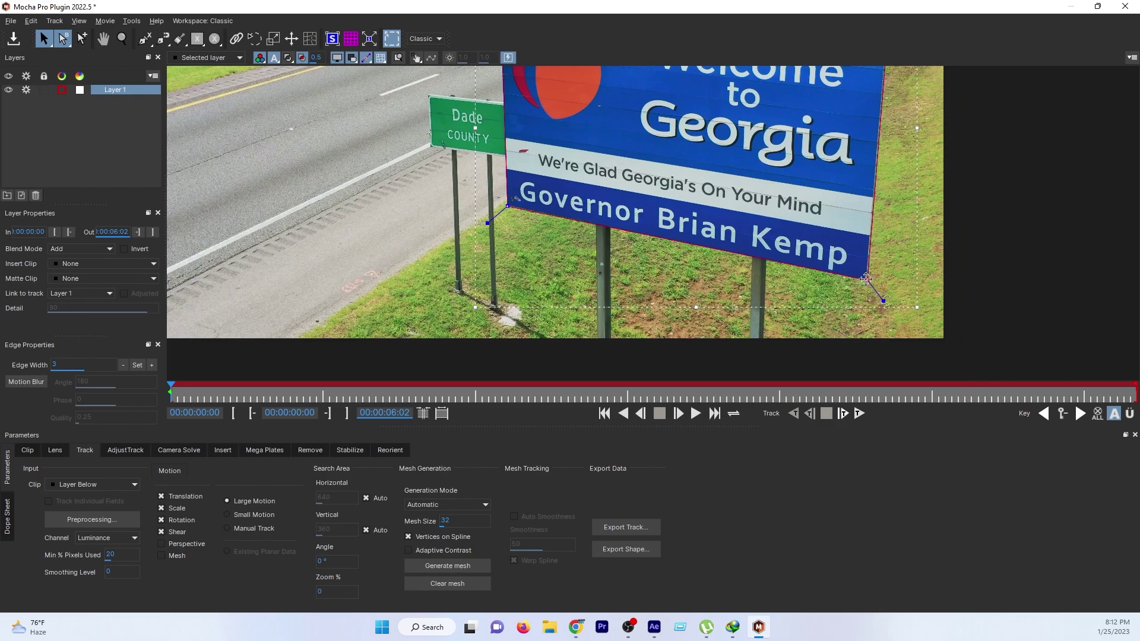
Step: Enable Perspective motion and track the sign layer forward to the end of the clip
scroll(790, 245, "down", 1)
left_click_drag(762, 183, 803, 294)
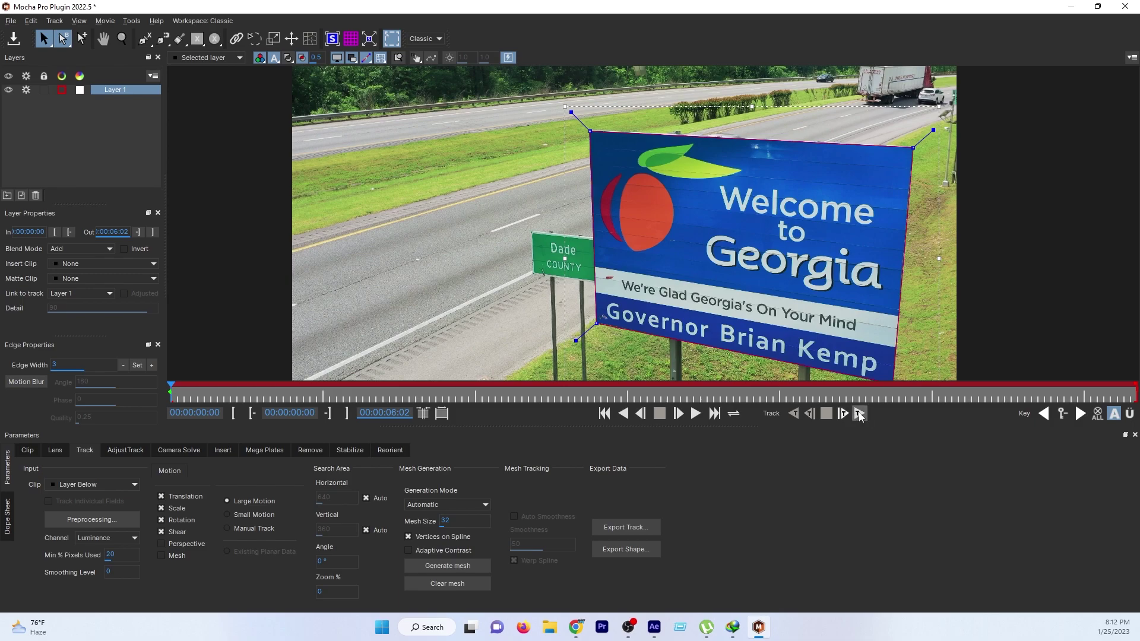
scroll(793, 261, "down", 1)
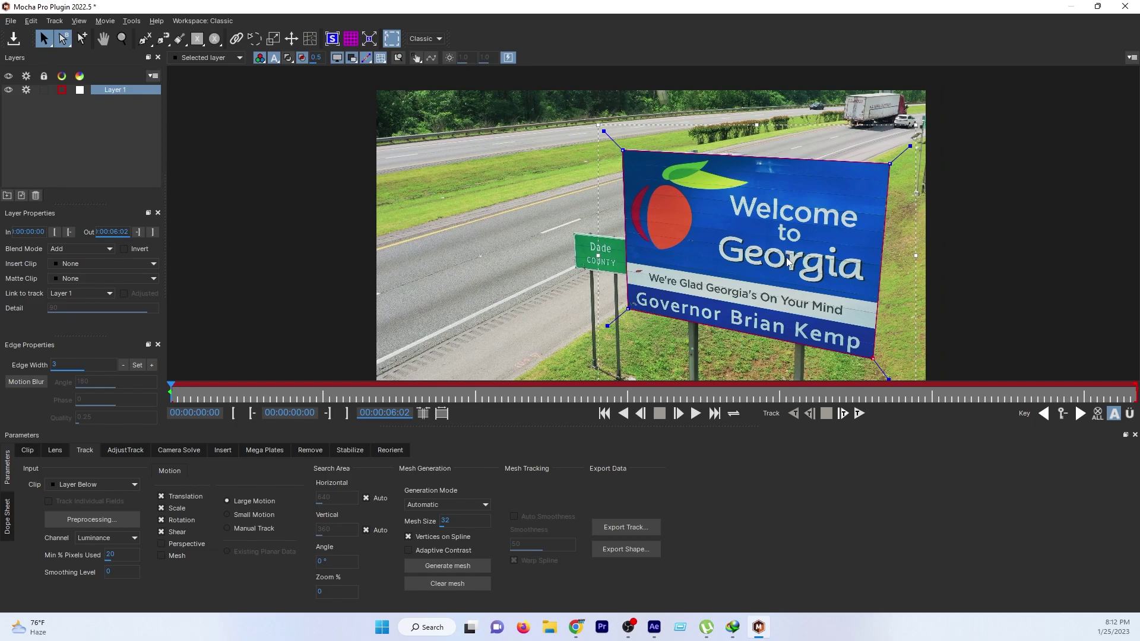
key("x")
mouse_move(781, 287)
left_mouse_down()
mouse_move(756, 245)
mouse_move(763, 280)
left_mouse_up()
key("s")
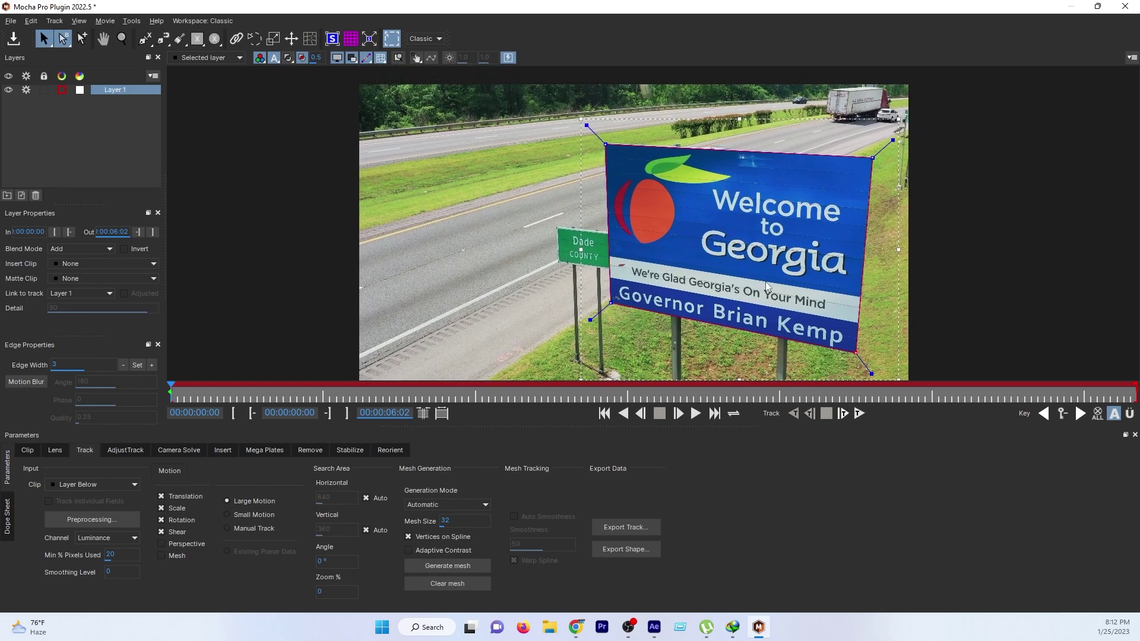
left_click(161, 544)
left_click(859, 414)
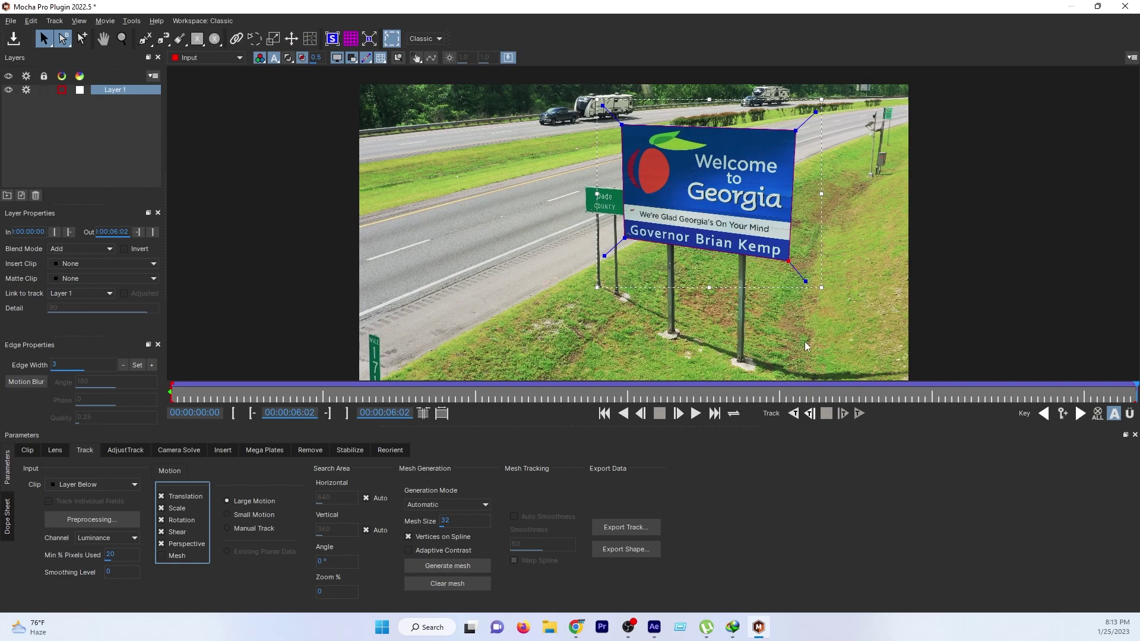
Step: Show the planar surface and its grid, and cancel the prompt to save on closing
left_click(333, 40)
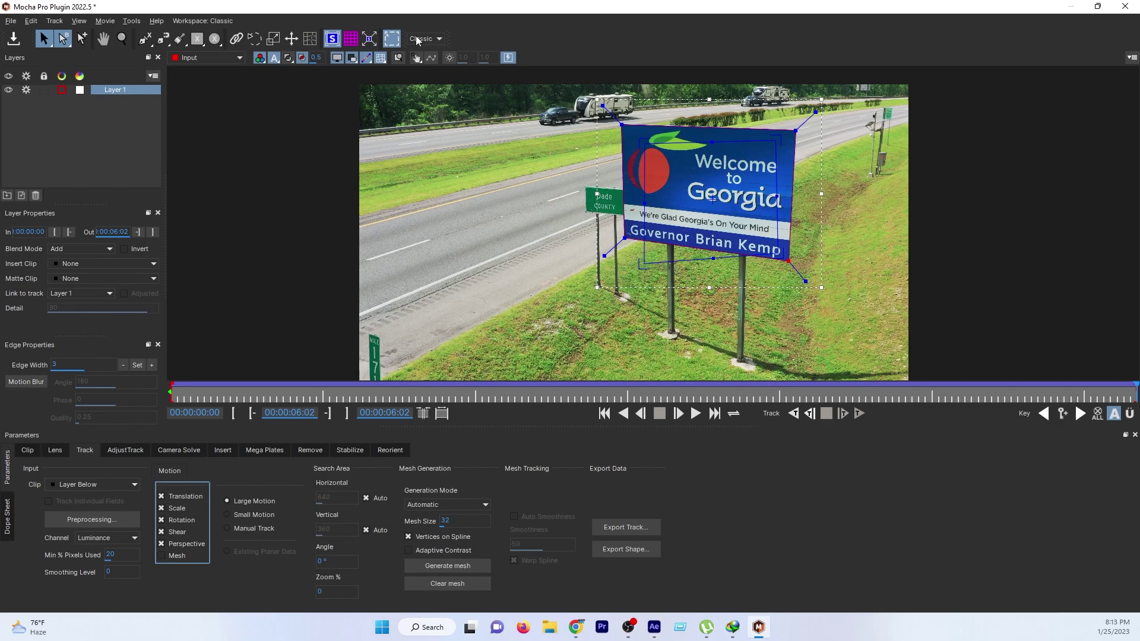
left_click(352, 40)
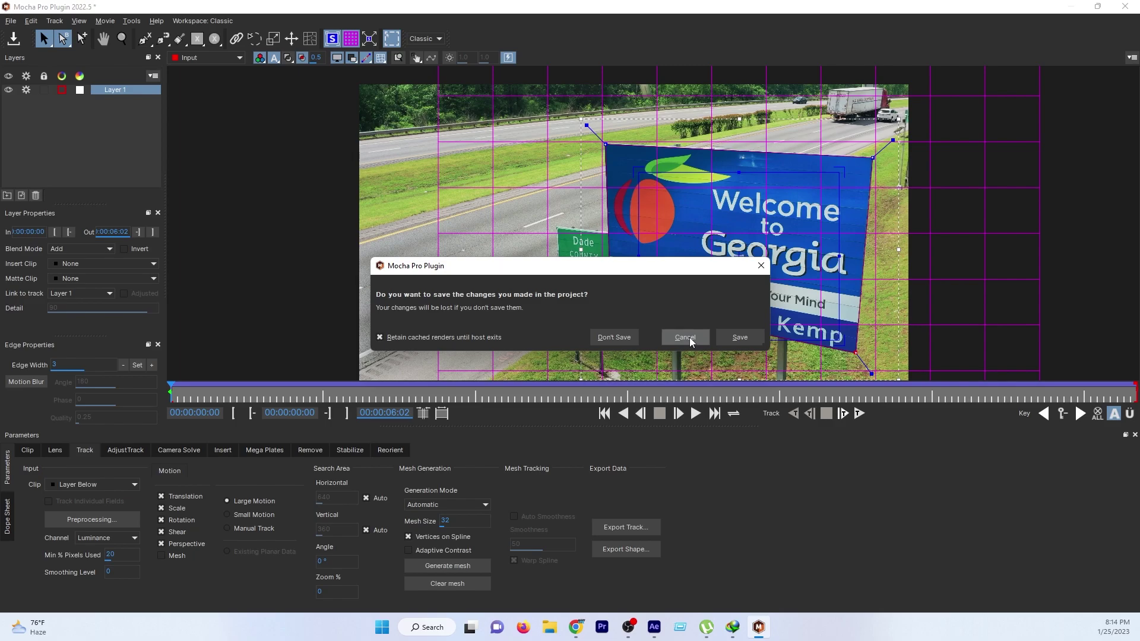
left_click(689, 339)
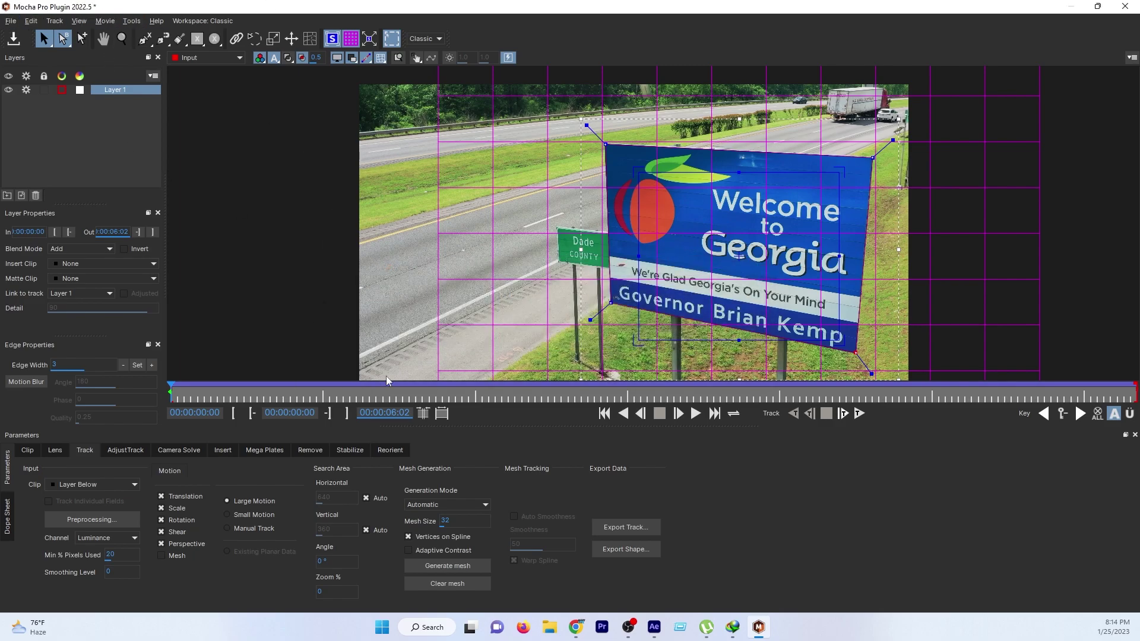
Step: Align the four corners of the planar surface with the sign's corners on the first frame
left_click_drag(641, 172, 605, 142)
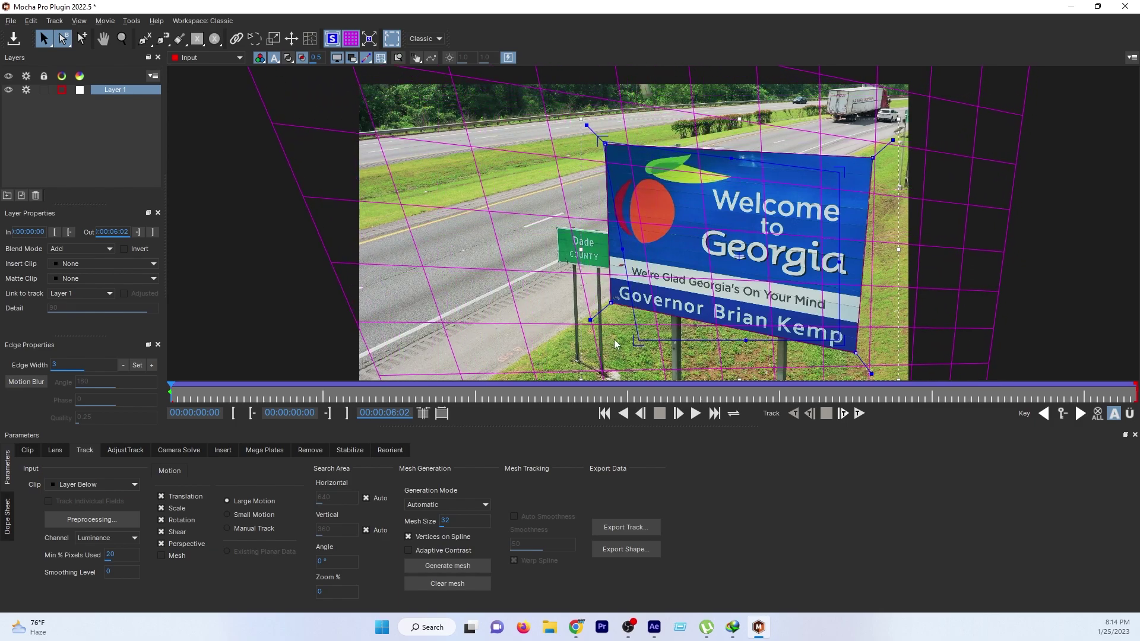
left_click_drag(635, 343, 609, 304)
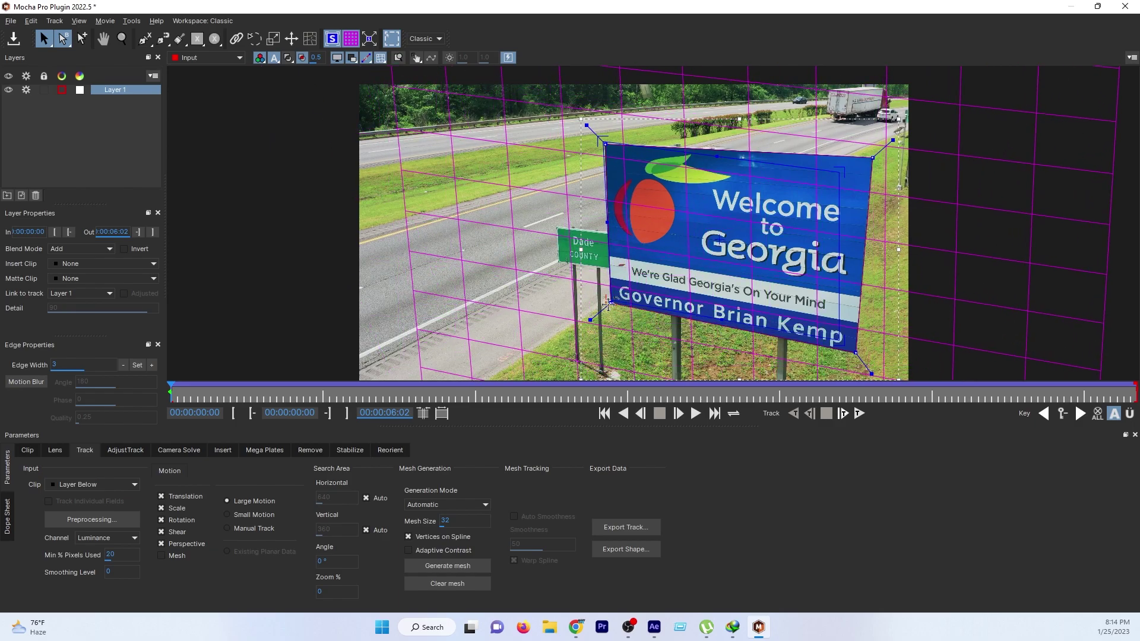
left_click_drag(610, 304, 608, 304)
left_click_drag(839, 173, 871, 157)
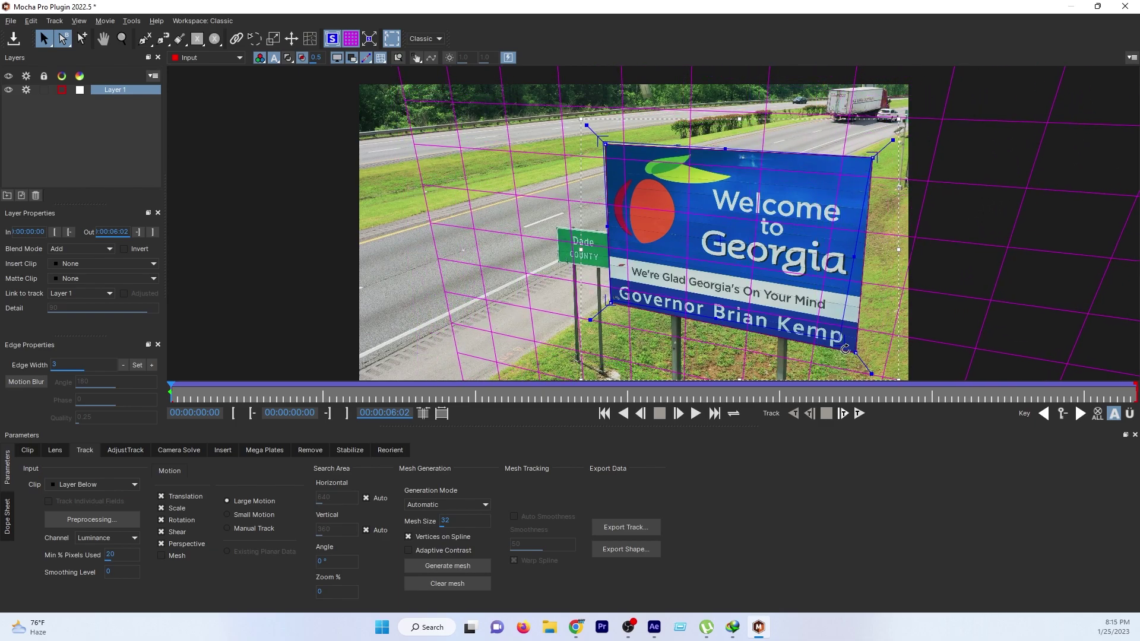
left_click_drag(845, 349, 855, 351)
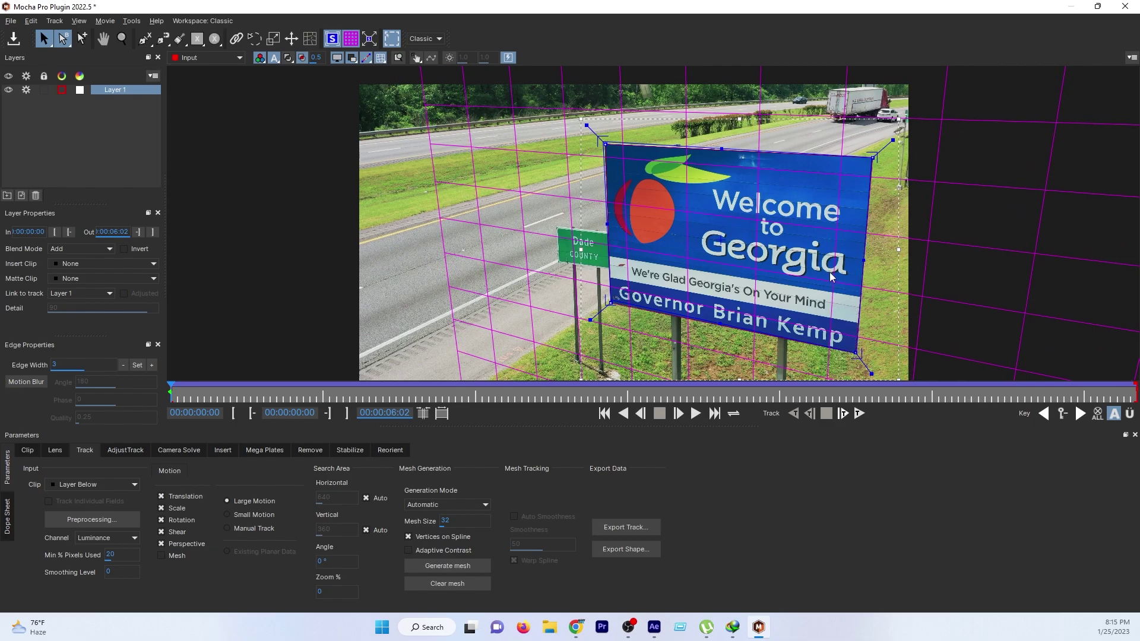
scroll(760, 237, "up", 3)
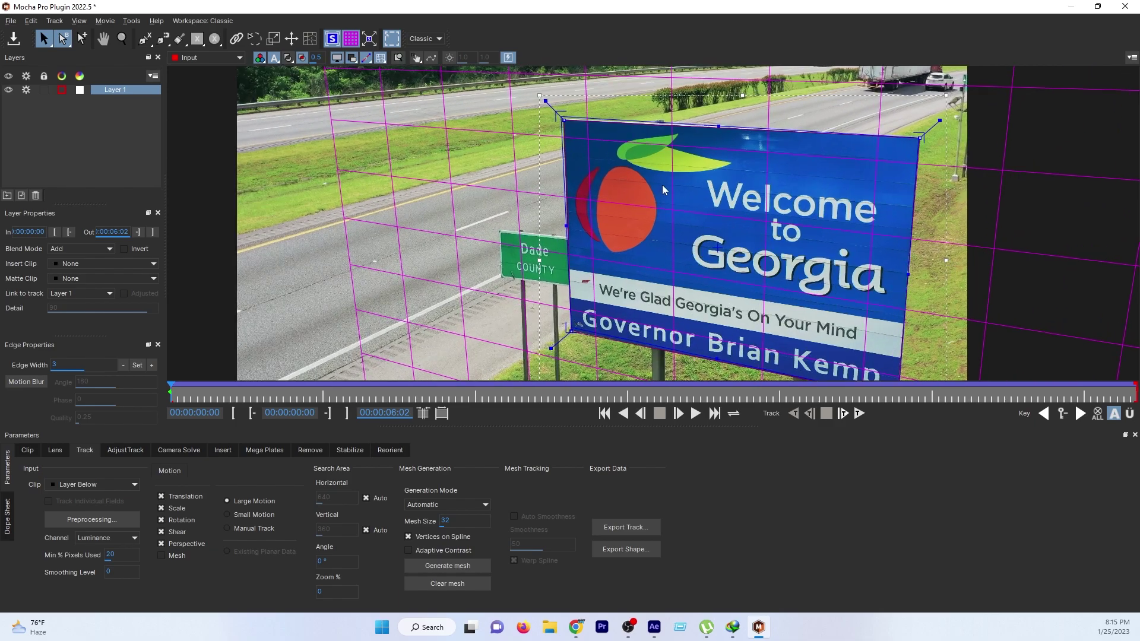
left_click_drag(549, 110, 554, 117)
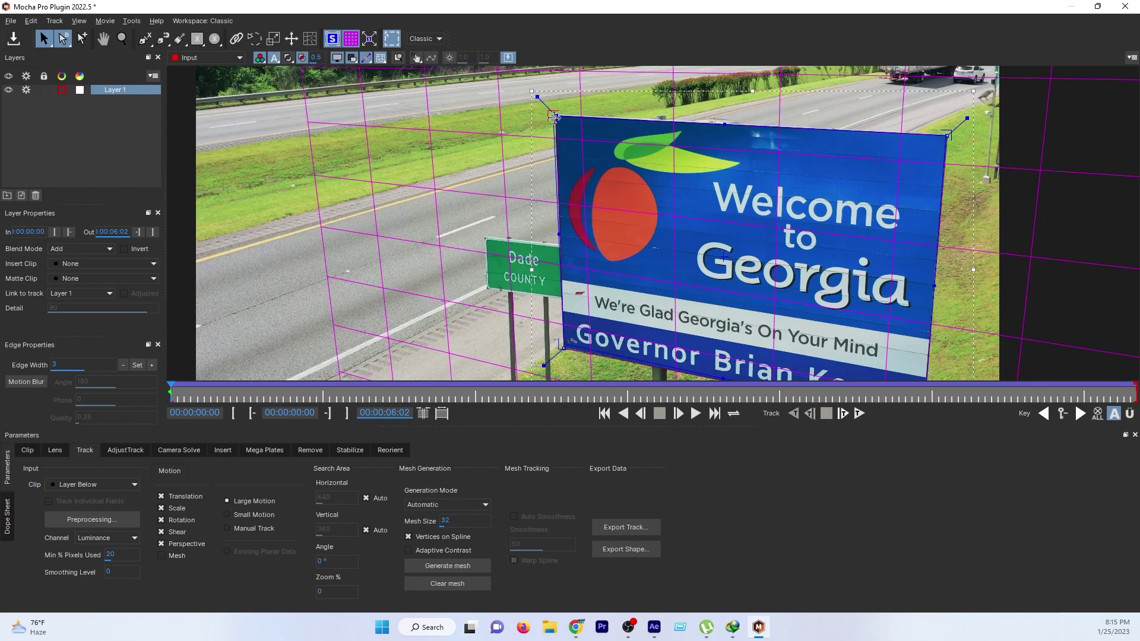
Step: Track the sign layer forward through the clip again with the aligned surface
scroll(656, 220, "down", 3)
key("x")
left_click_drag(727, 269, 674, 197)
key("s")
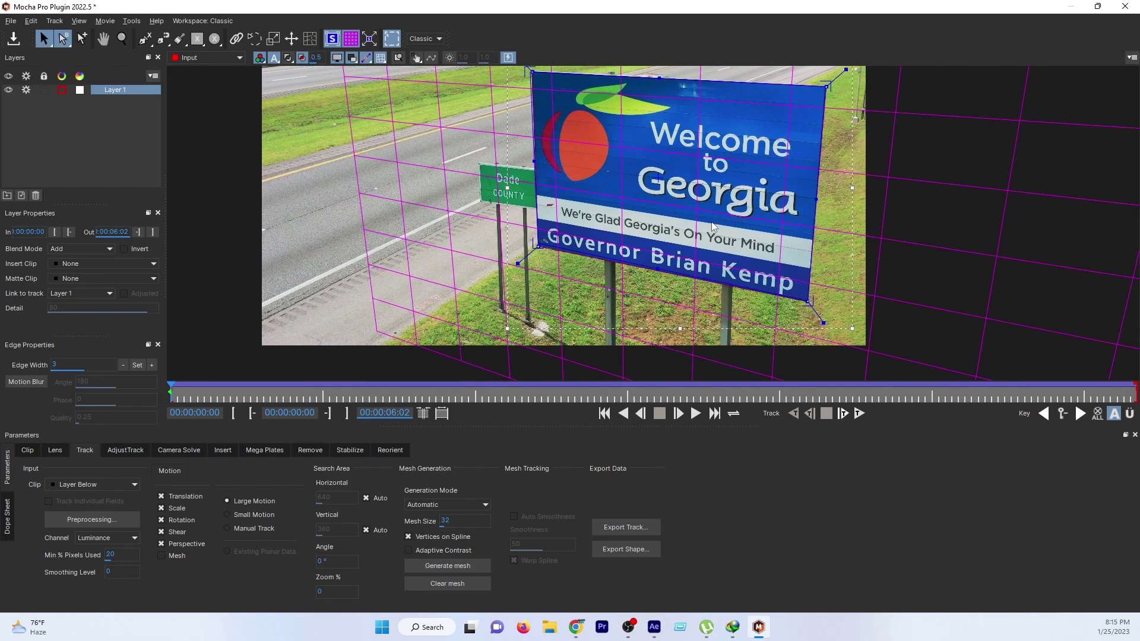
scroll(716, 225, "down", 1)
key("x")
left_click_drag(716, 225, 744, 276)
key("s")
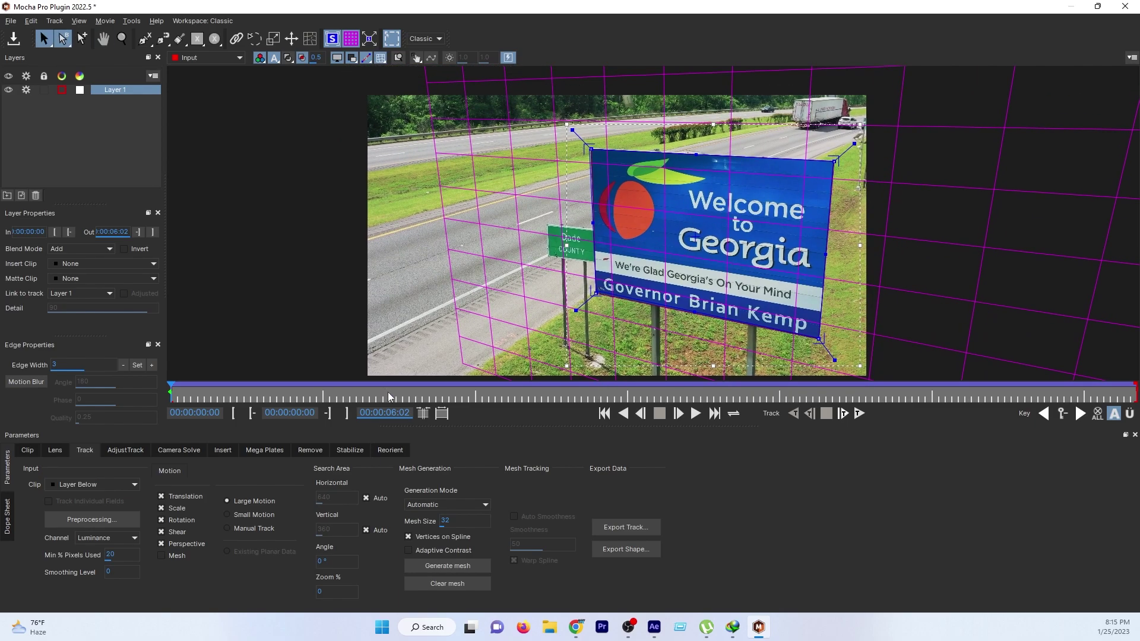
left_click(859, 414)
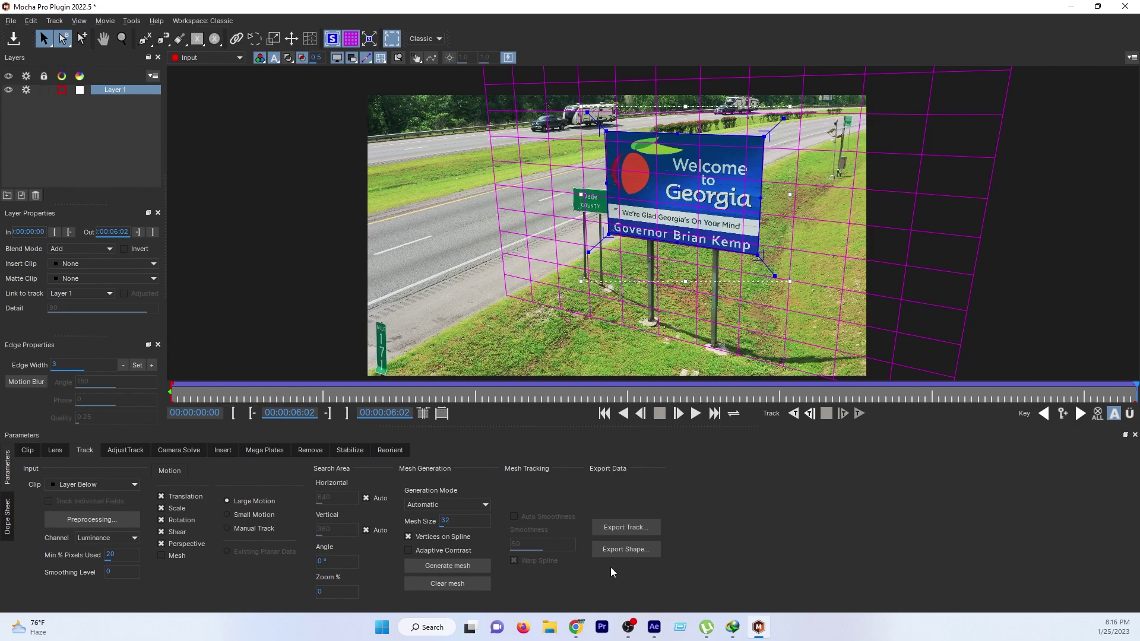
Step: Export the tracking data to the clipboard in the After Effects CS3 Corner Pin format that supports motion blur
left_click(619, 527)
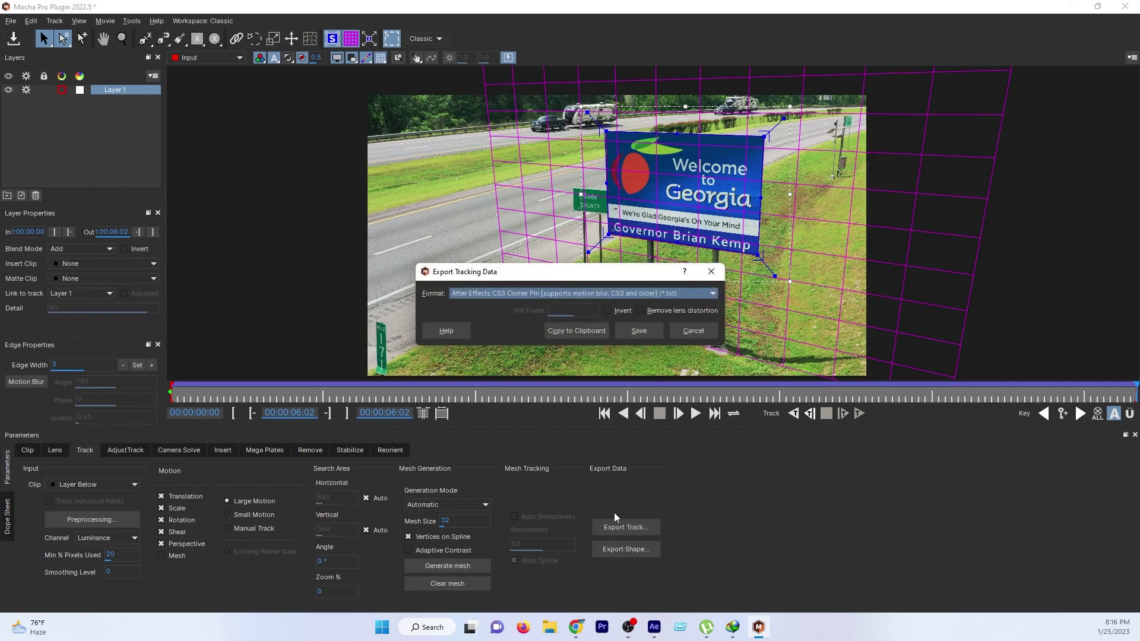
left_click(576, 331)
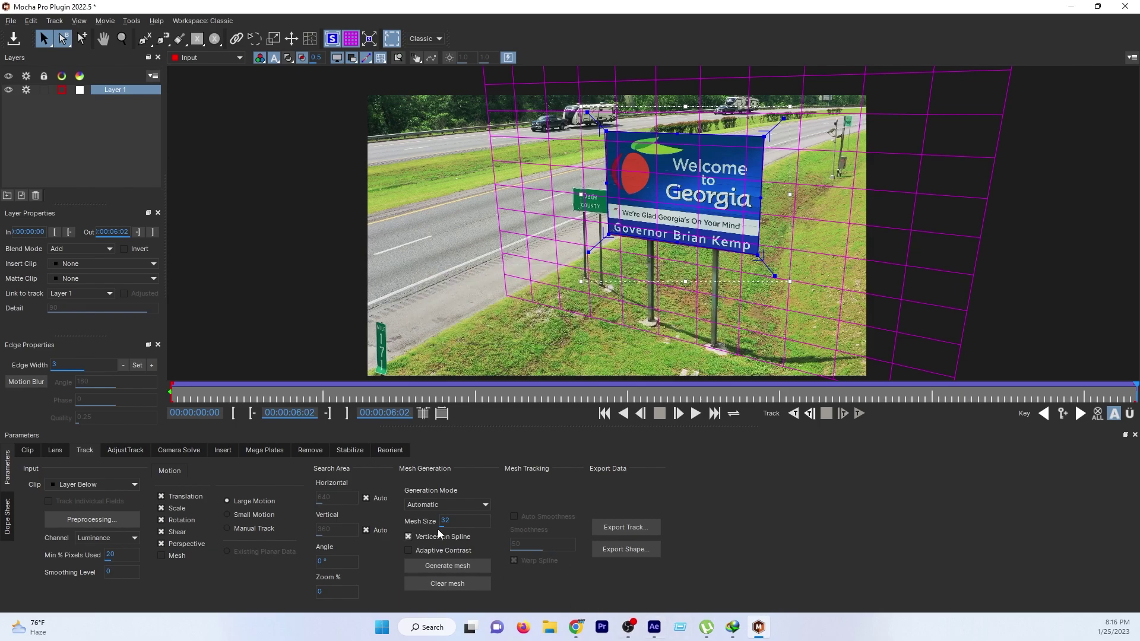
Step: Save the Mocha project and close Mocha Pro to return to After Effects
left_click(11, 20)
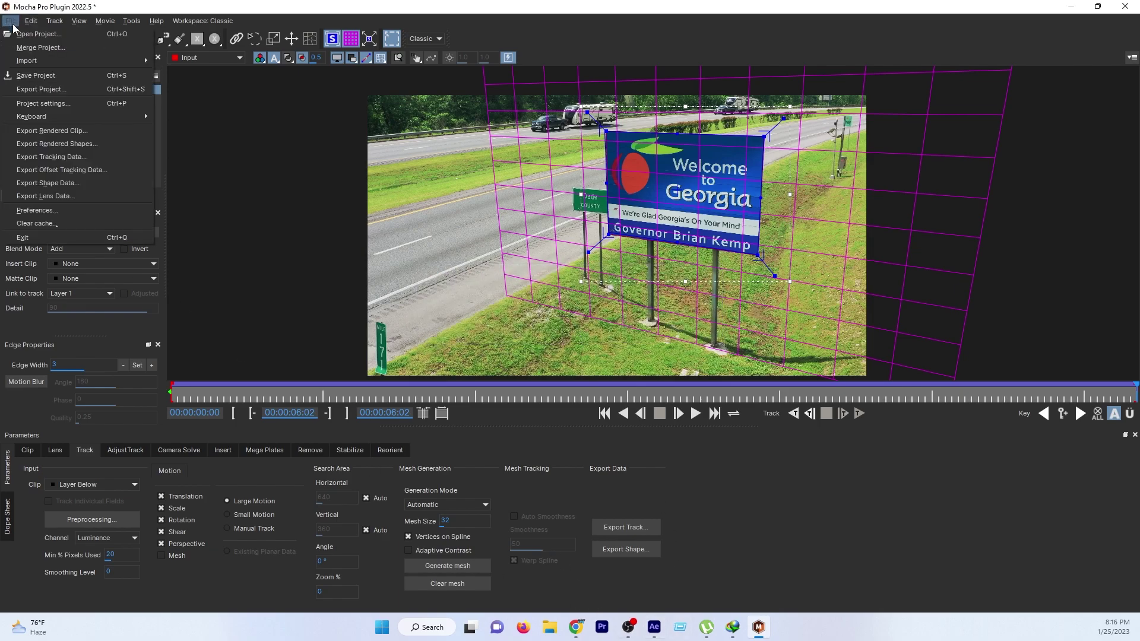
left_click(31, 77)
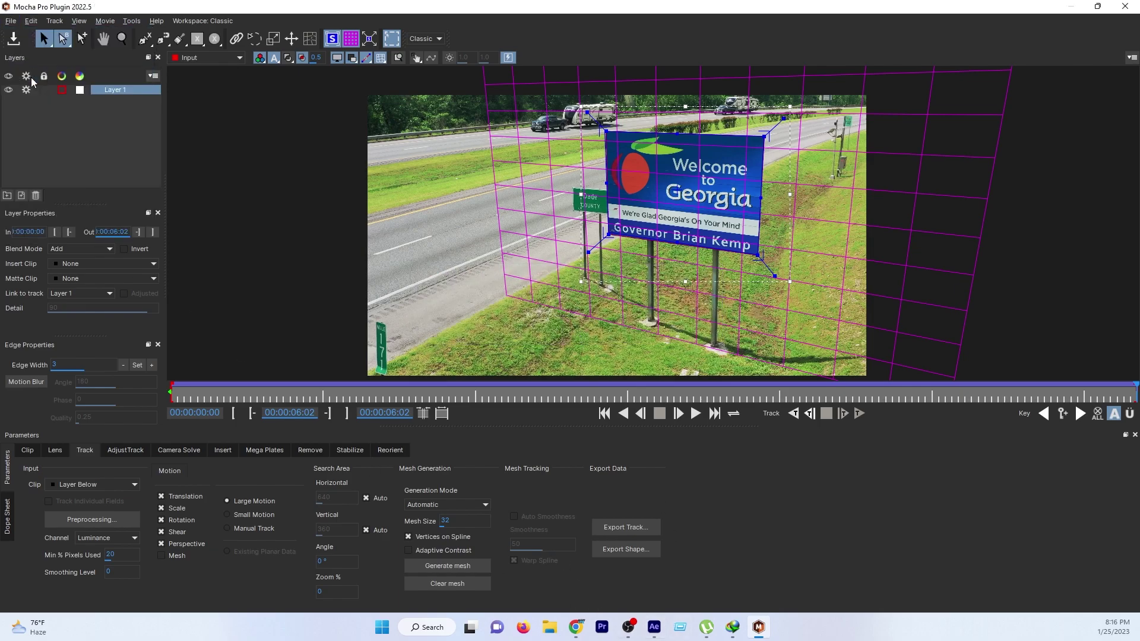
left_click(1125, 8)
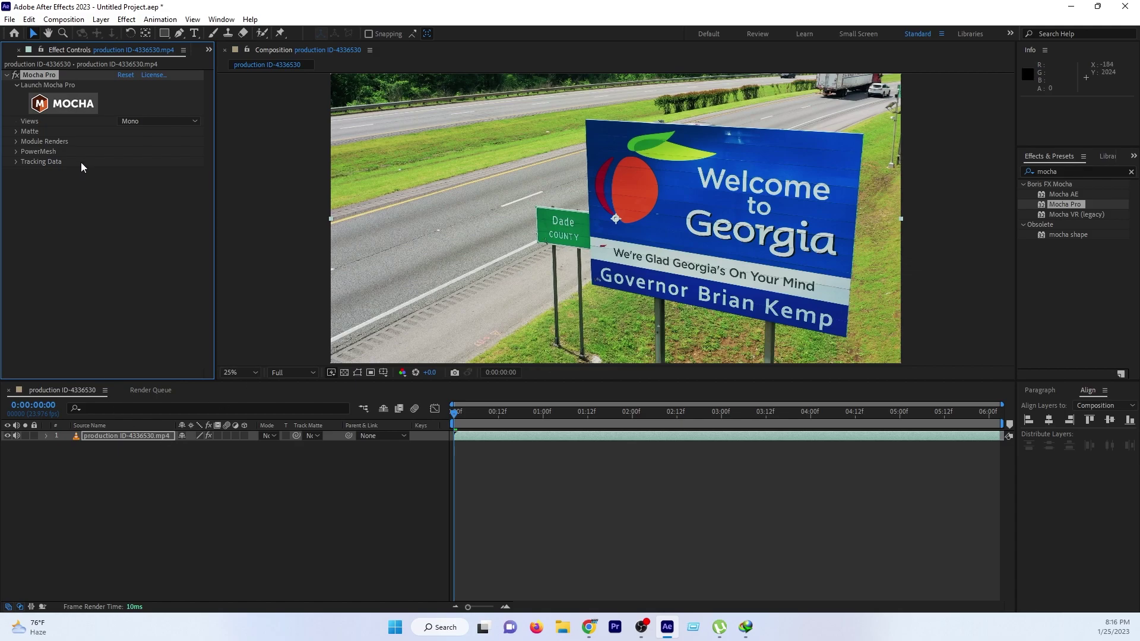
Step: Create track data from Layer 1 in the Mocha Pro effect's Tracking Data on the footage layer
left_click(16, 162)
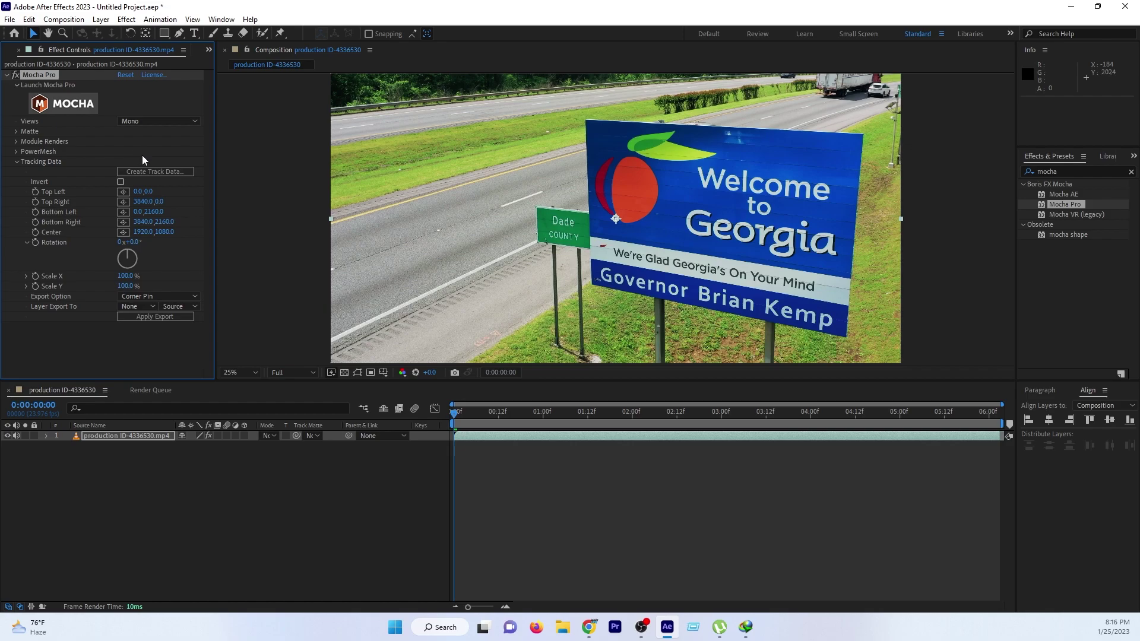
left_click(136, 172)
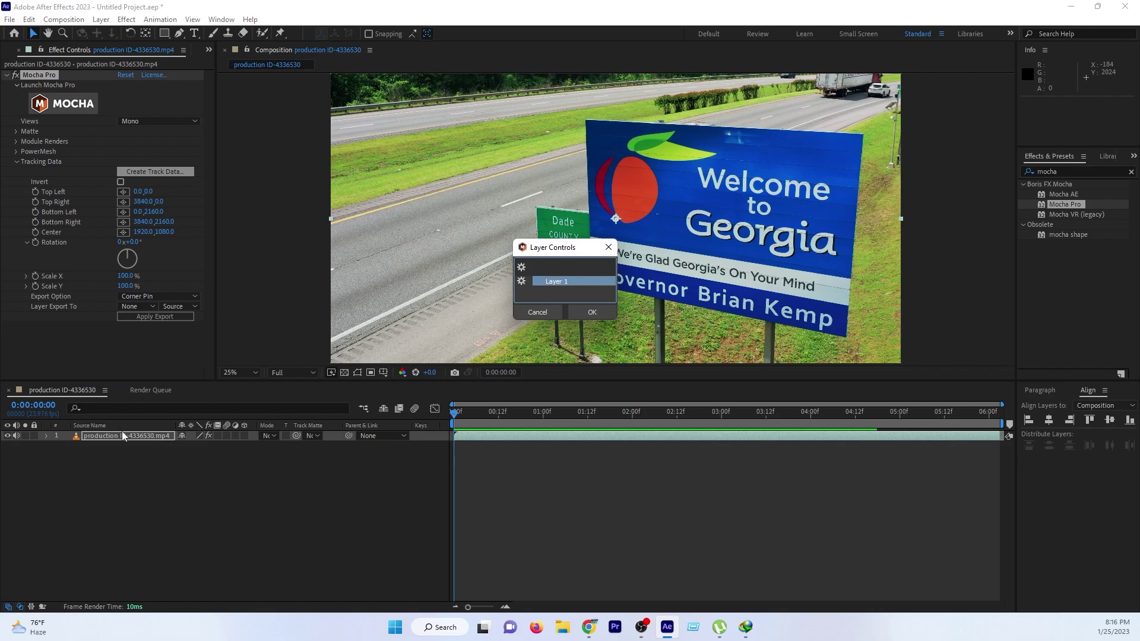
left_click(584, 313)
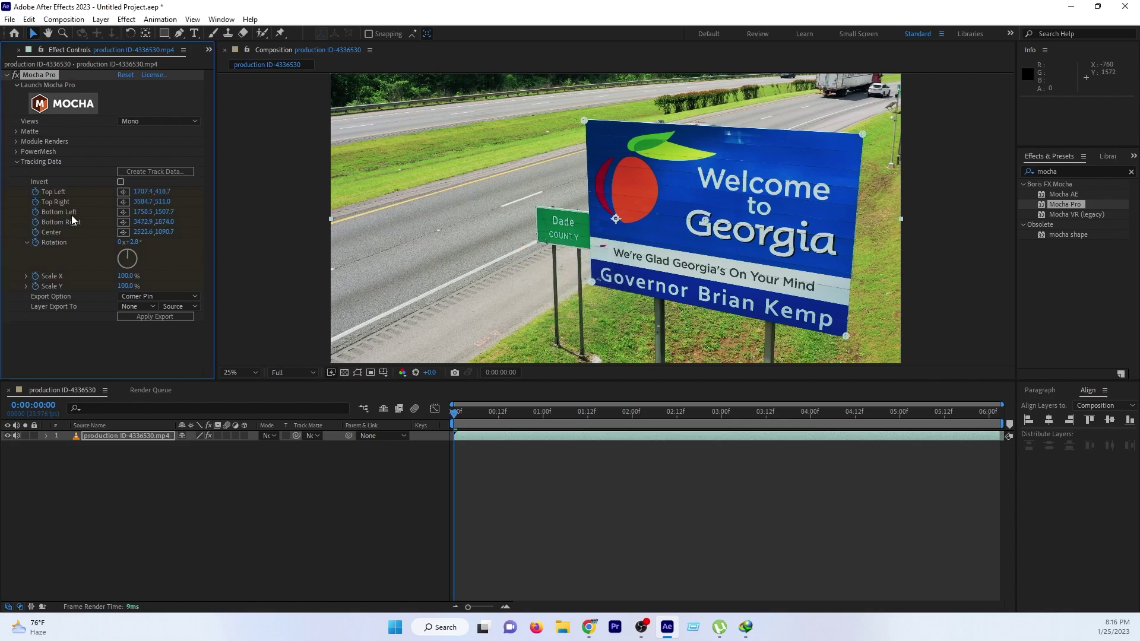
Step: Check the tracking keyframes generated on the footage layer, and collapse its properties again
left_click(141, 436)
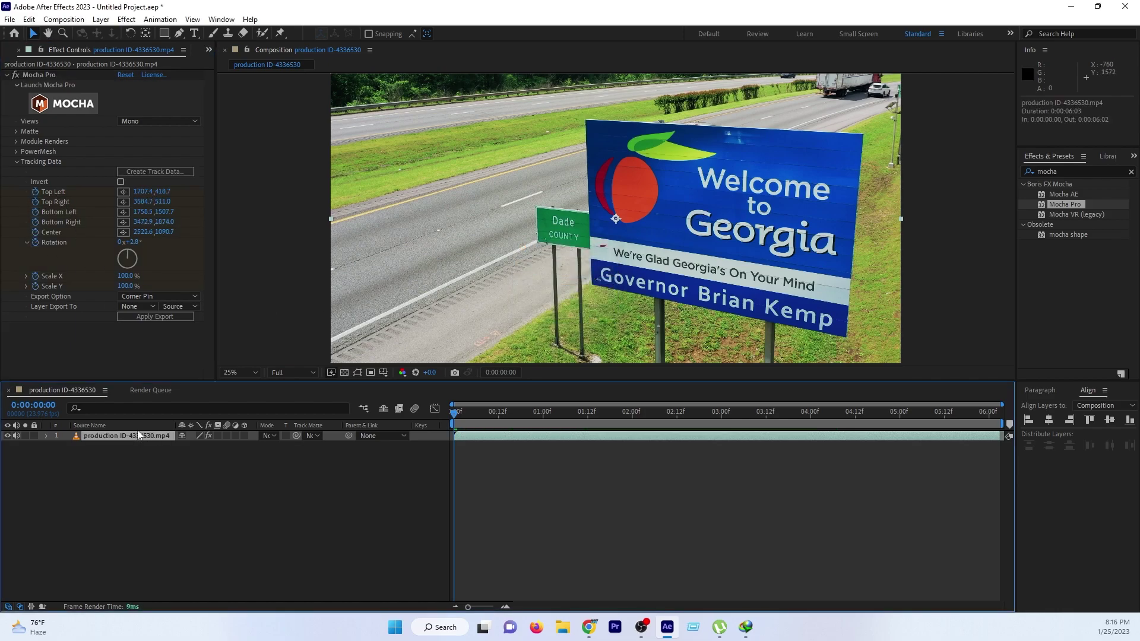
key("u")
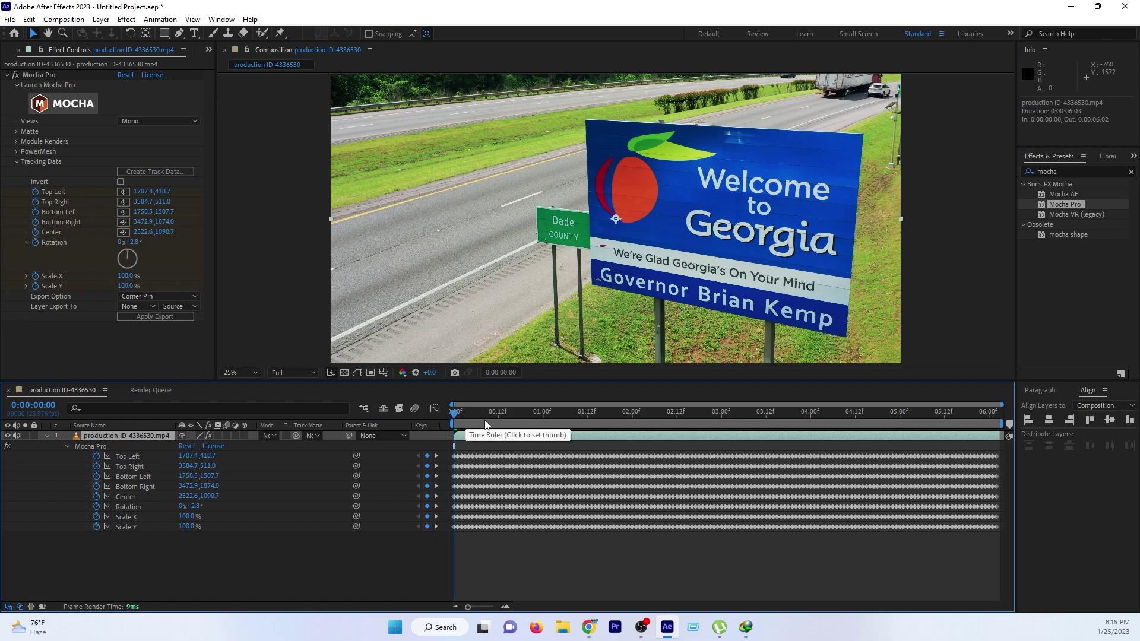
left_click(47, 438)
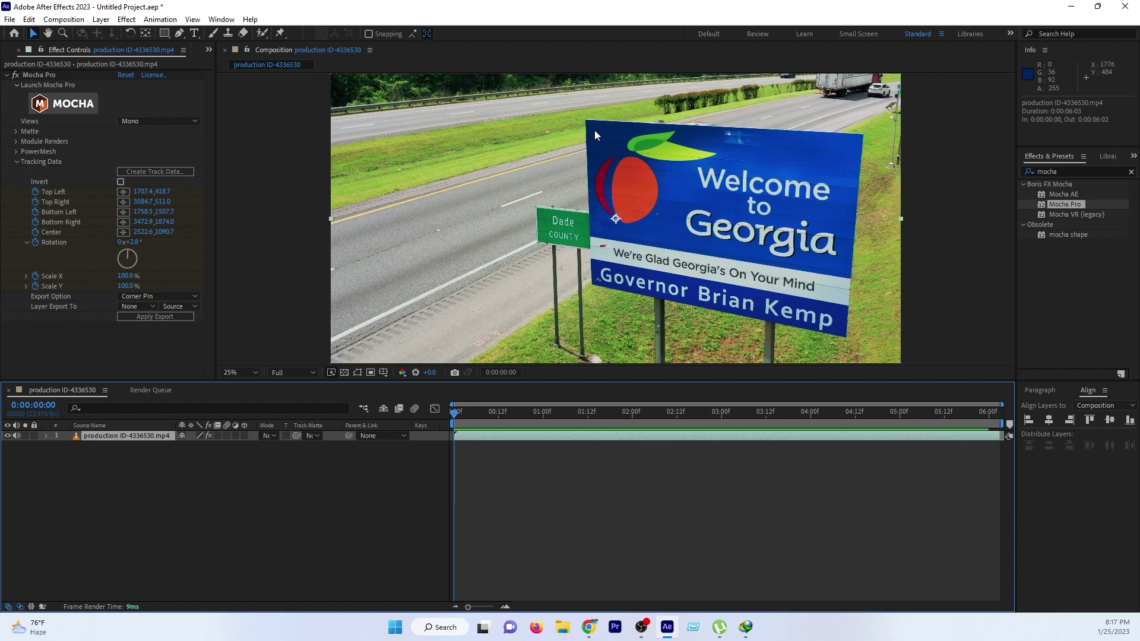
Step: Create a red 3840 x 2160 px solid layer named "tracking" above the footage
right_click(248, 493)
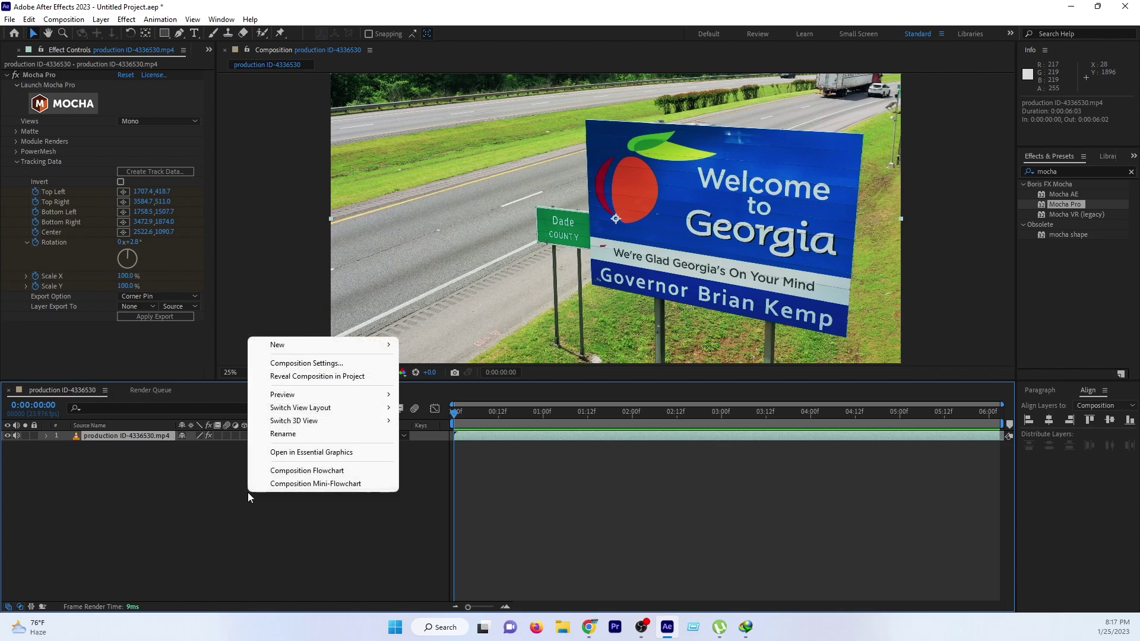
mouse_move(275, 350)
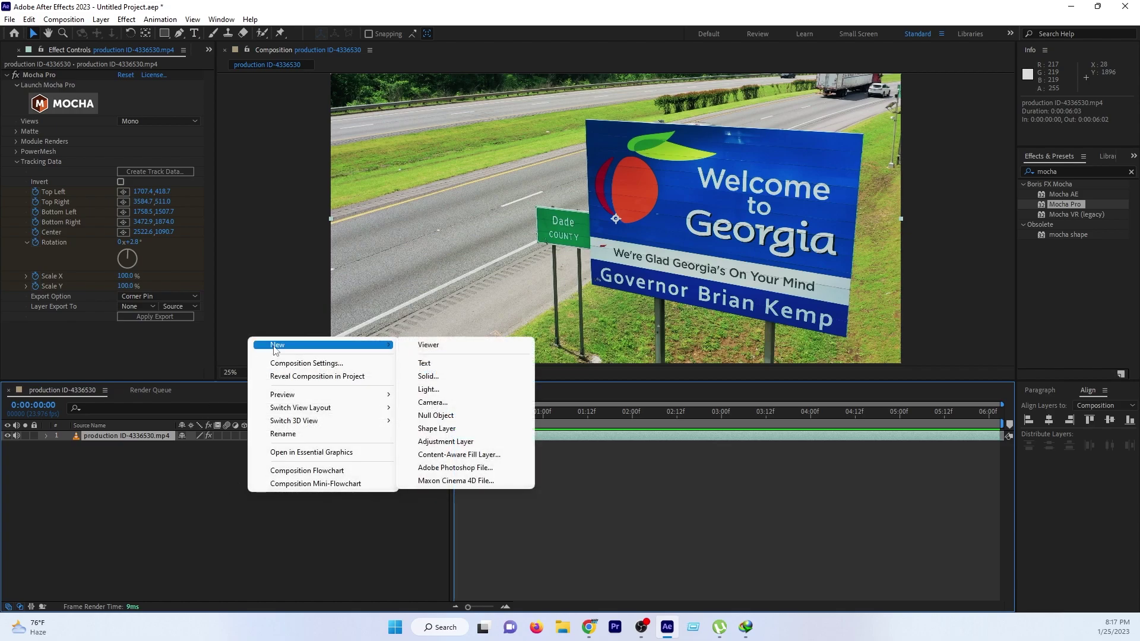
left_click(439, 377)
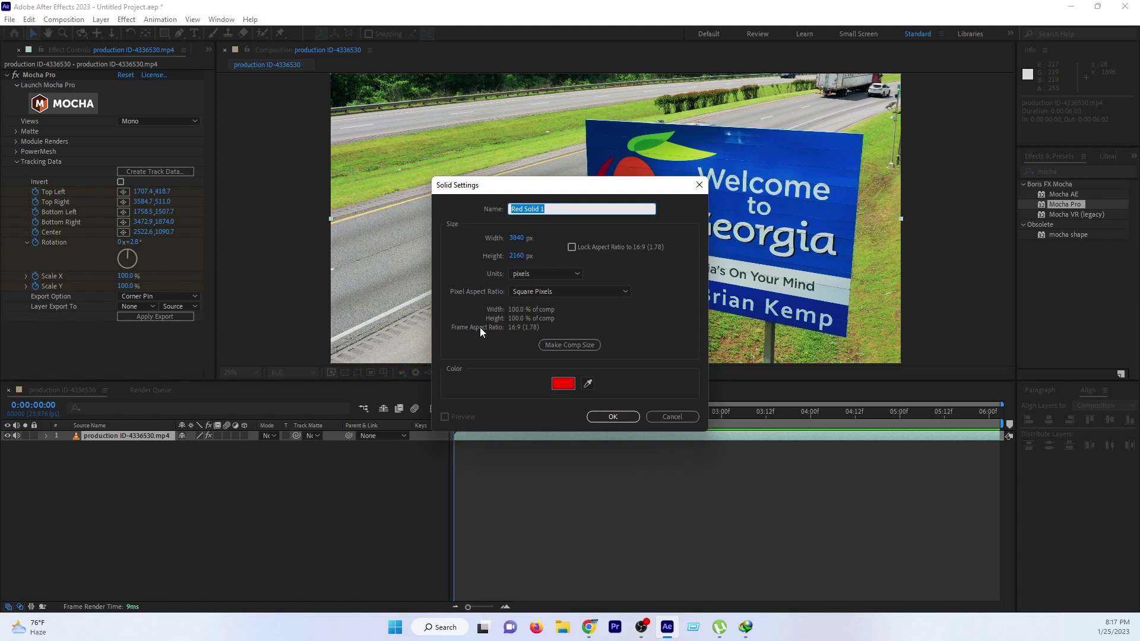
type("tracking")
key("Return")
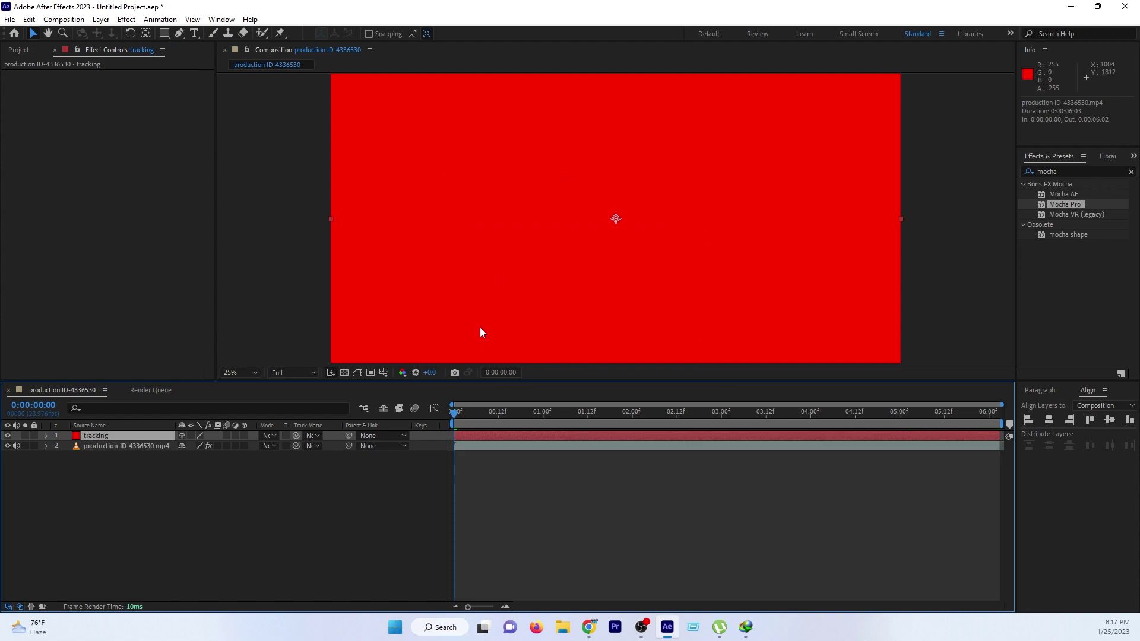
Step: Compare the anchor points of the tracking solid and the footage layer
key("comma")
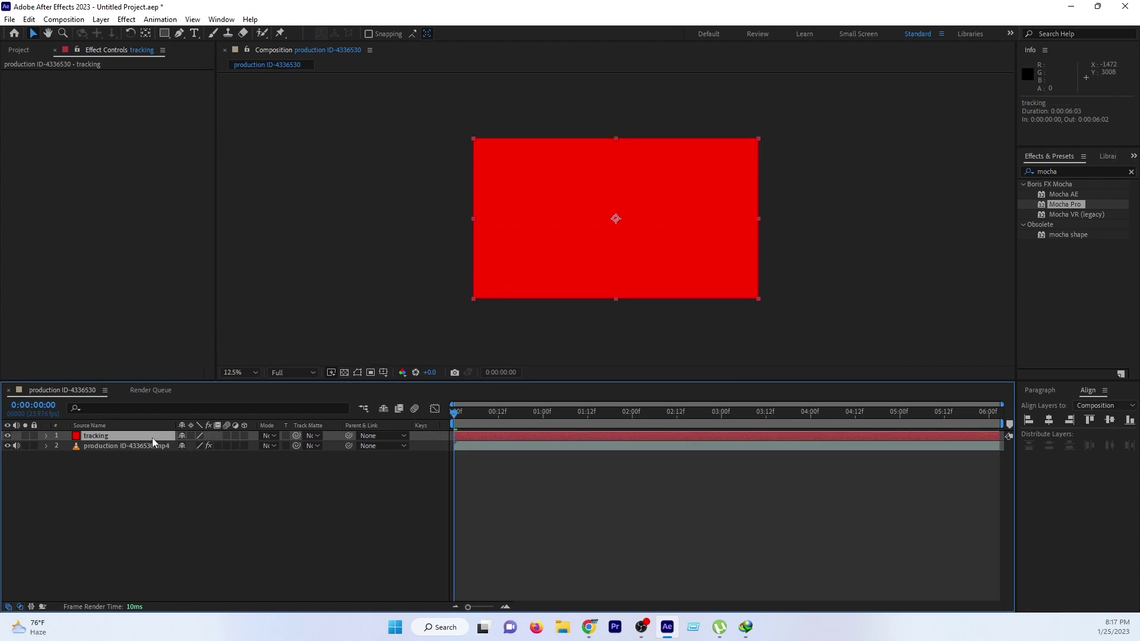
key("a")
left_click(143, 458)
key("a")
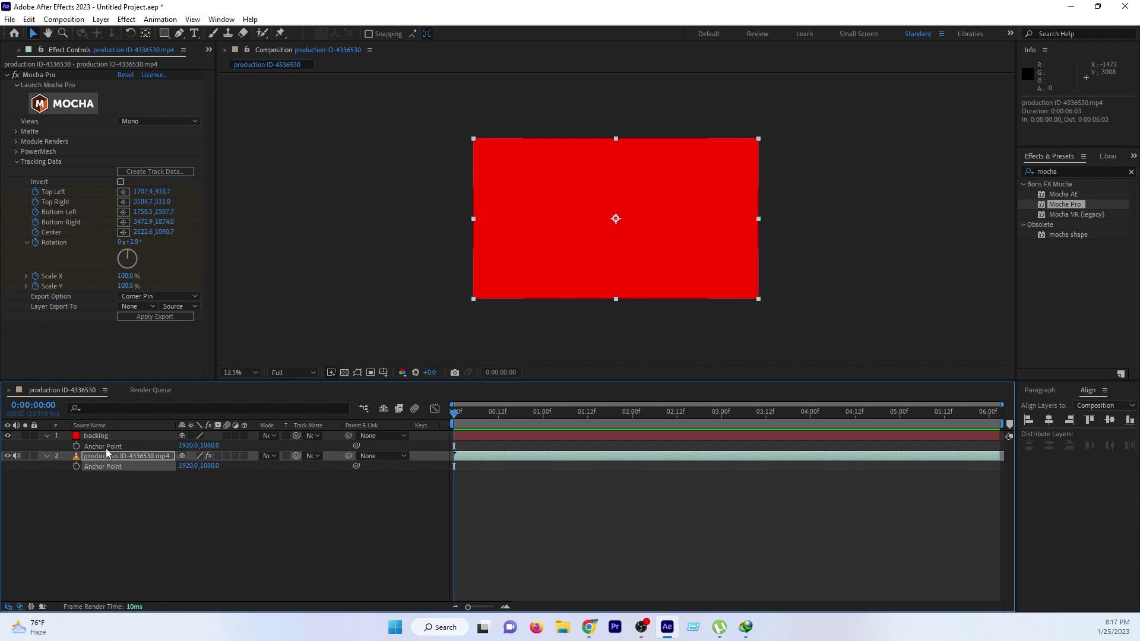
left_click(107, 450)
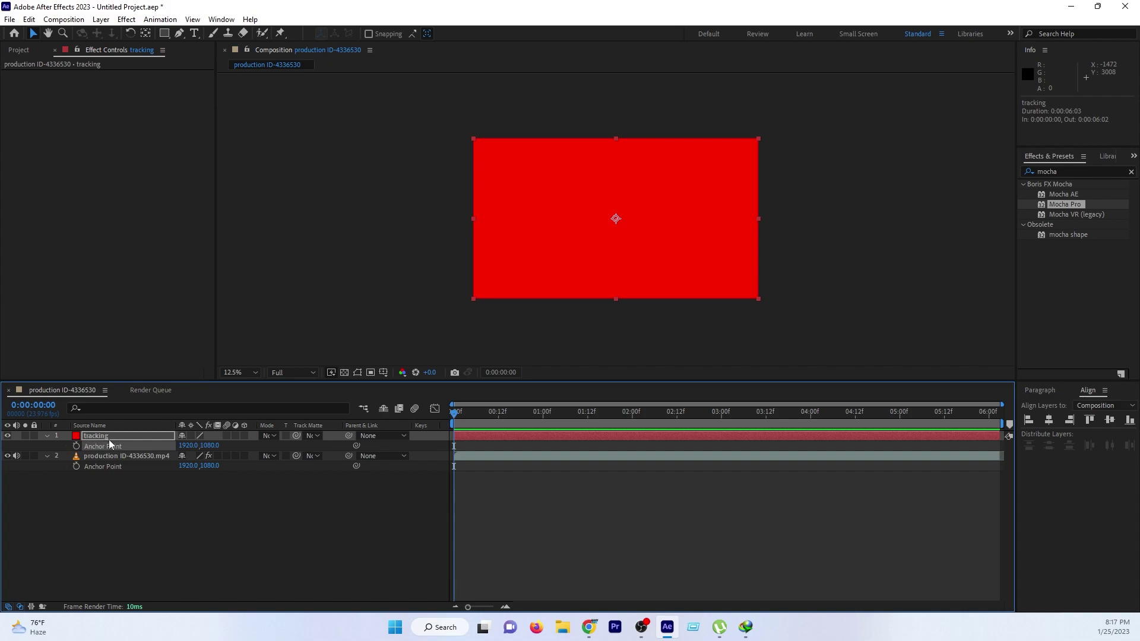
left_click(47, 436)
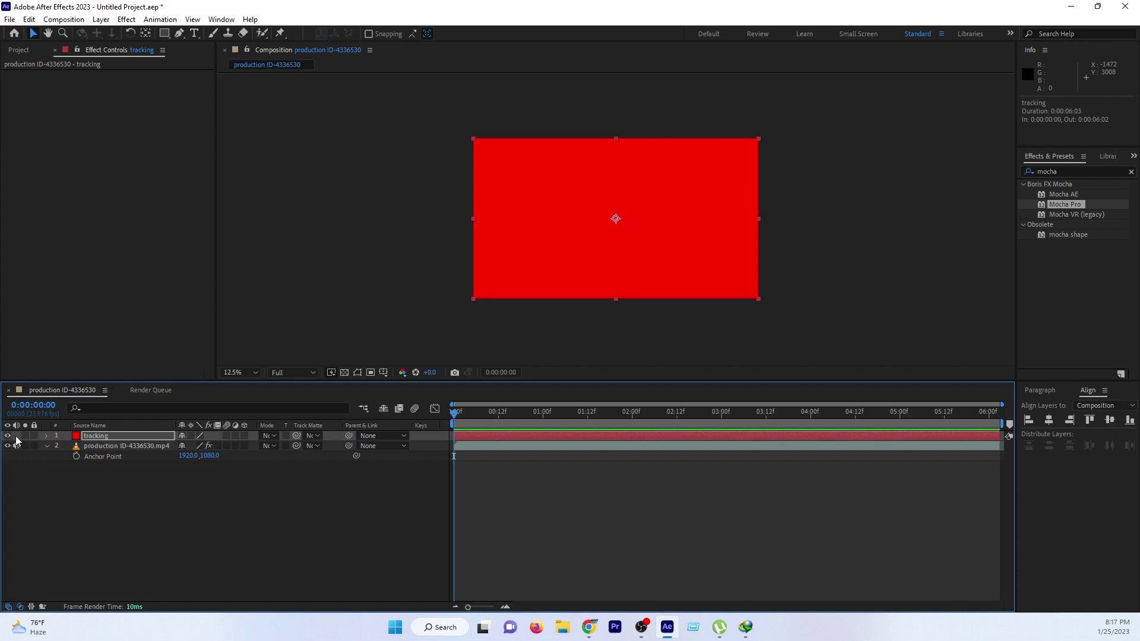
Step: Hide the tracking solid and apply the footage's Mocha track data to it with the Corner Pin export option
left_click(8, 436)
left_click(117, 446)
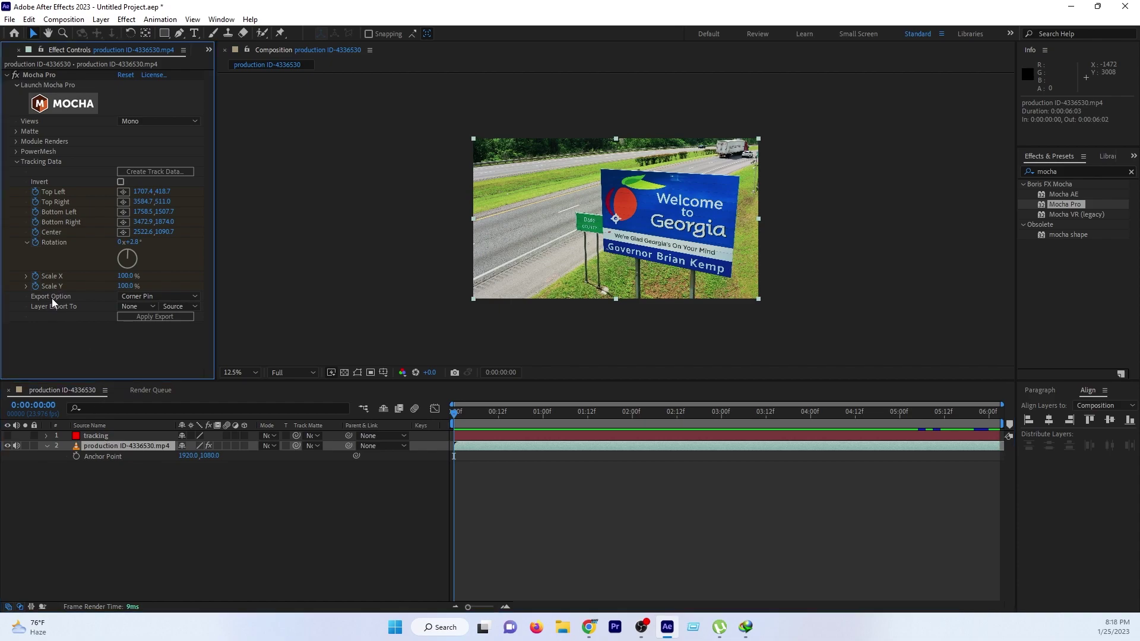
left_click(127, 298)
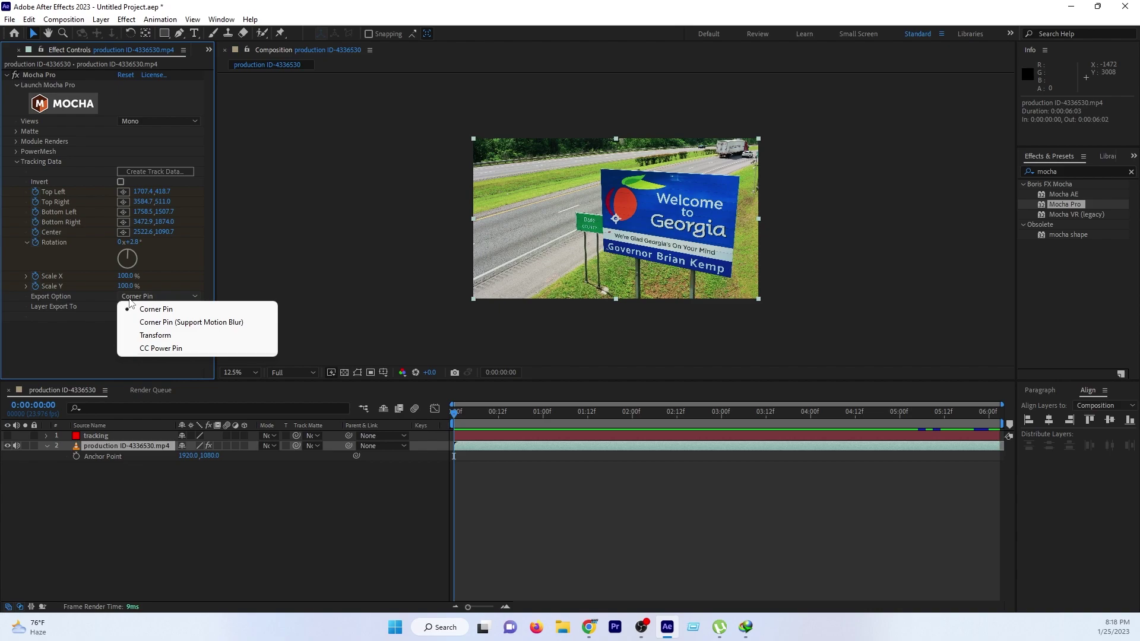
left_click(64, 303)
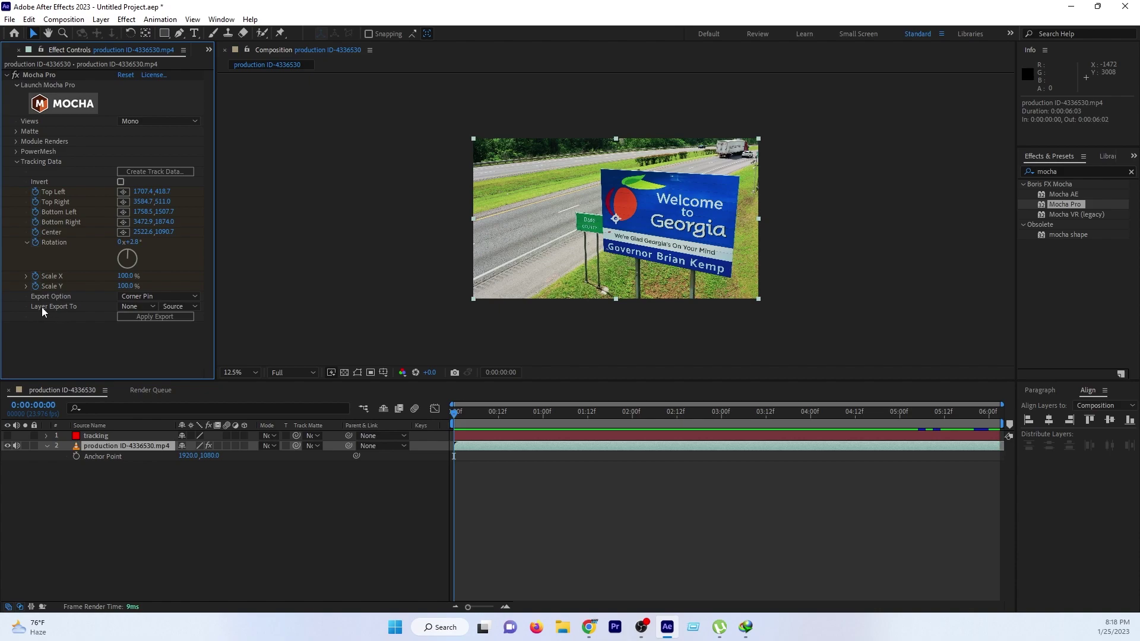
left_click(128, 306)
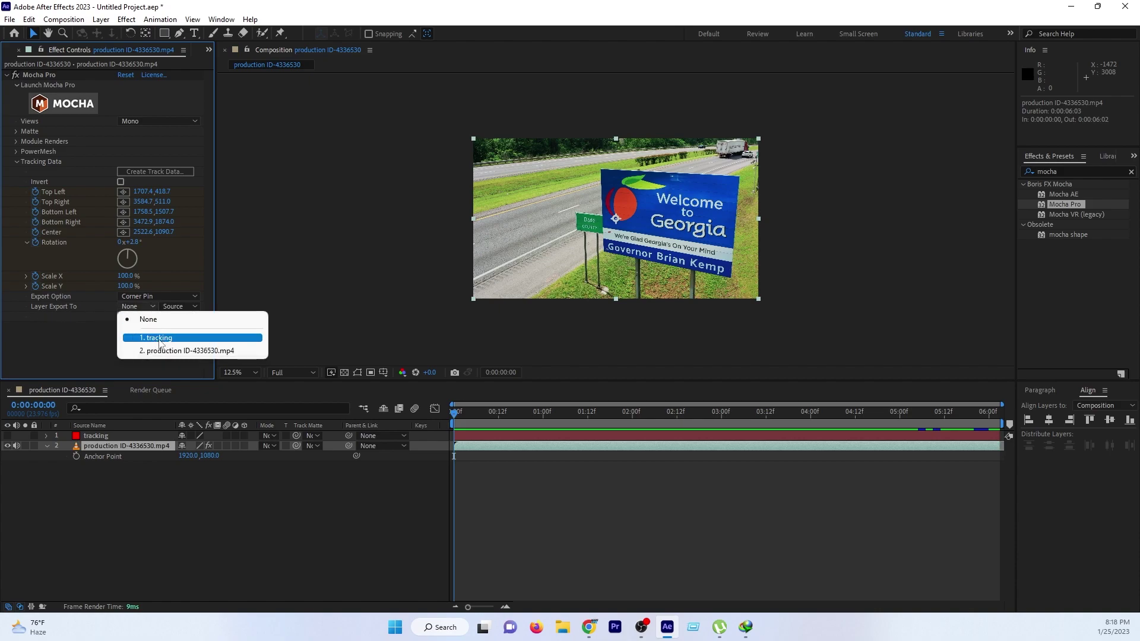
left_click(159, 343)
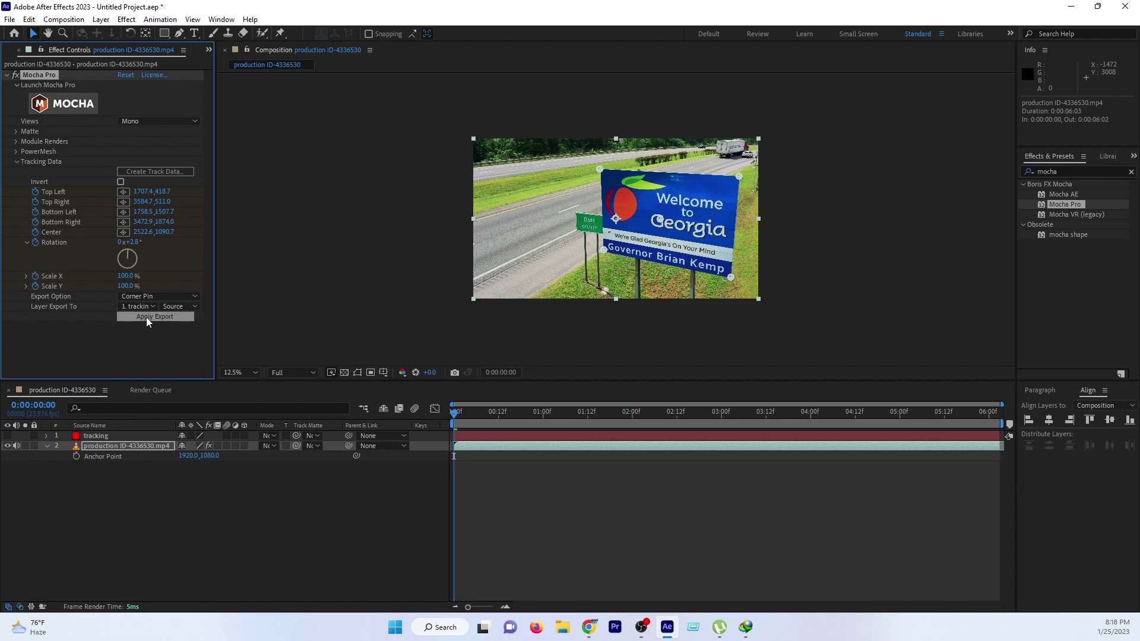
left_click(148, 317)
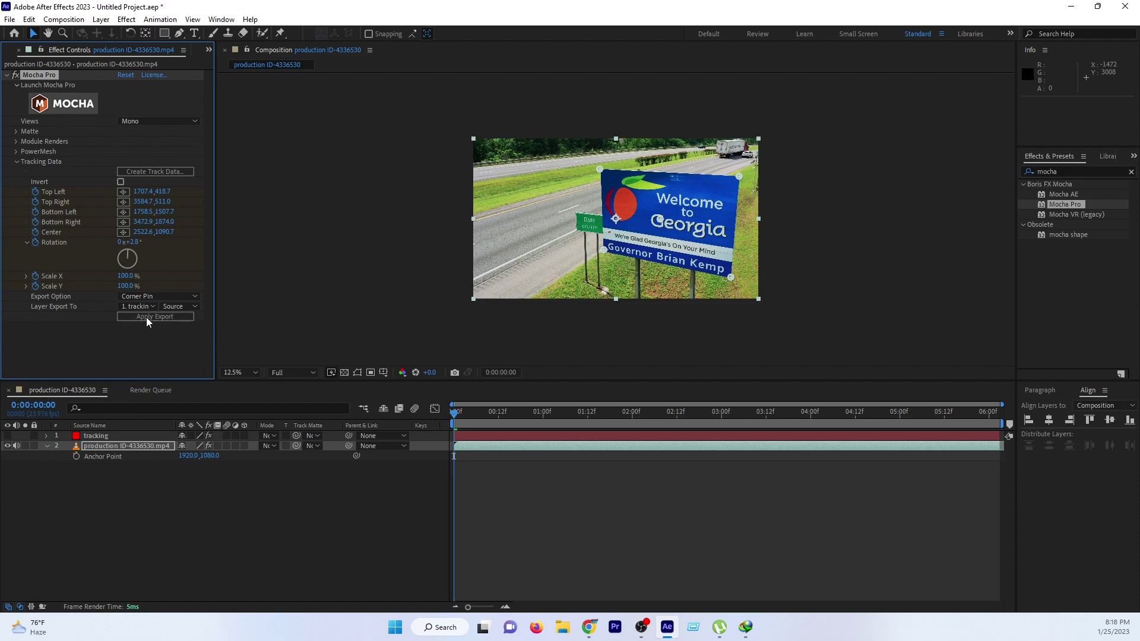
Step: Make the tracking solid visible again and preview the composition to check how it follows the sign
left_click(97, 437)
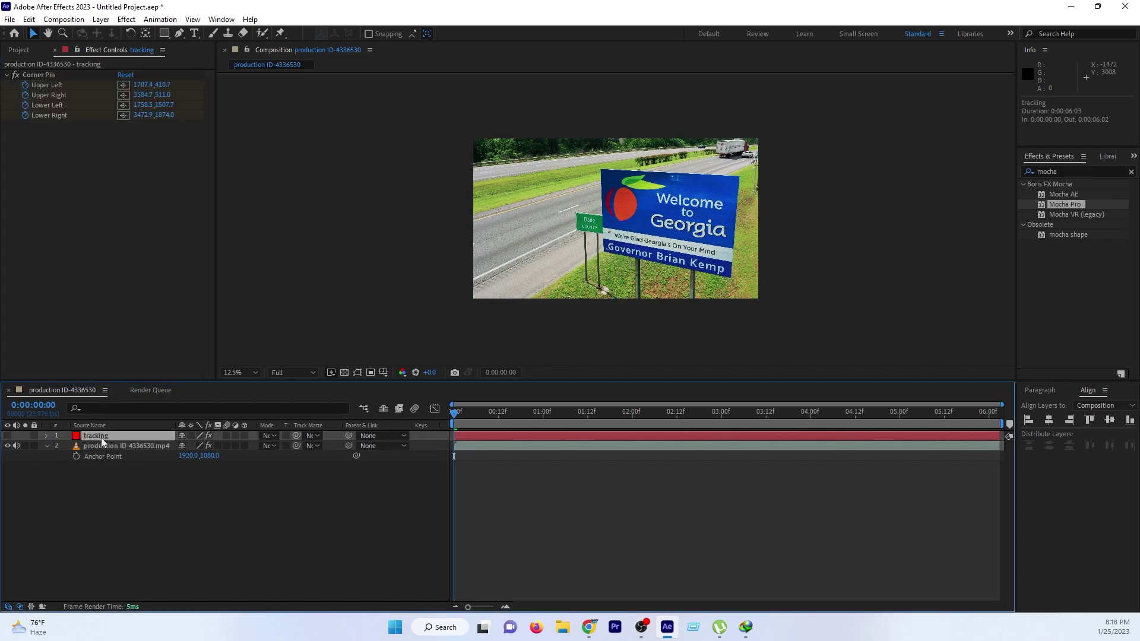
left_click(7, 437)
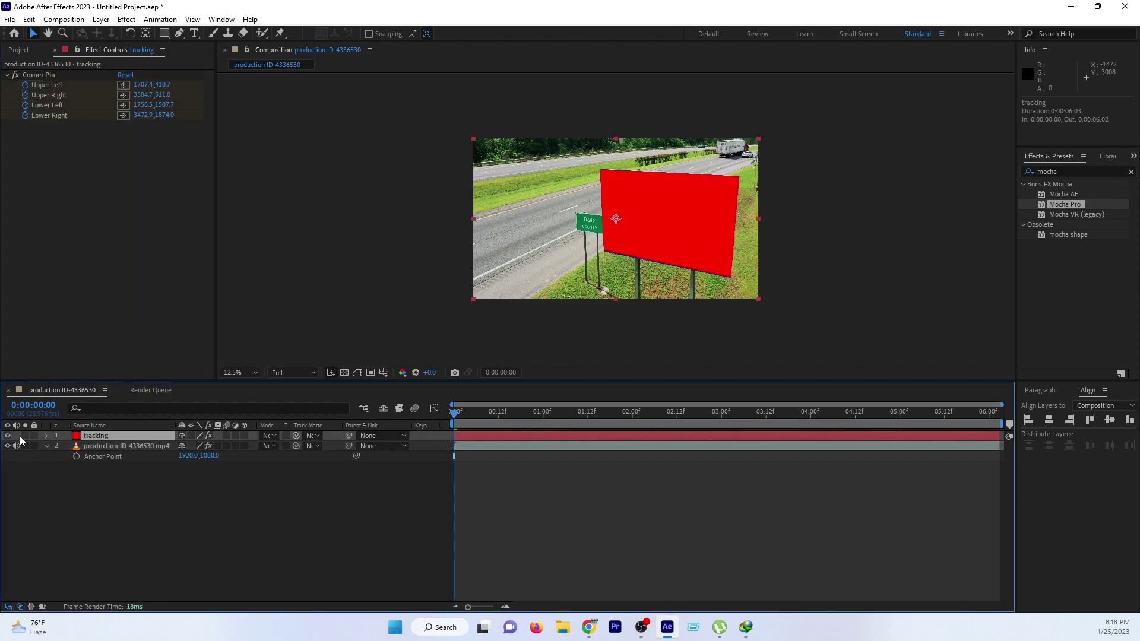
scroll(727, 220, "up", 4)
scroll(632, 309, "down", 2)
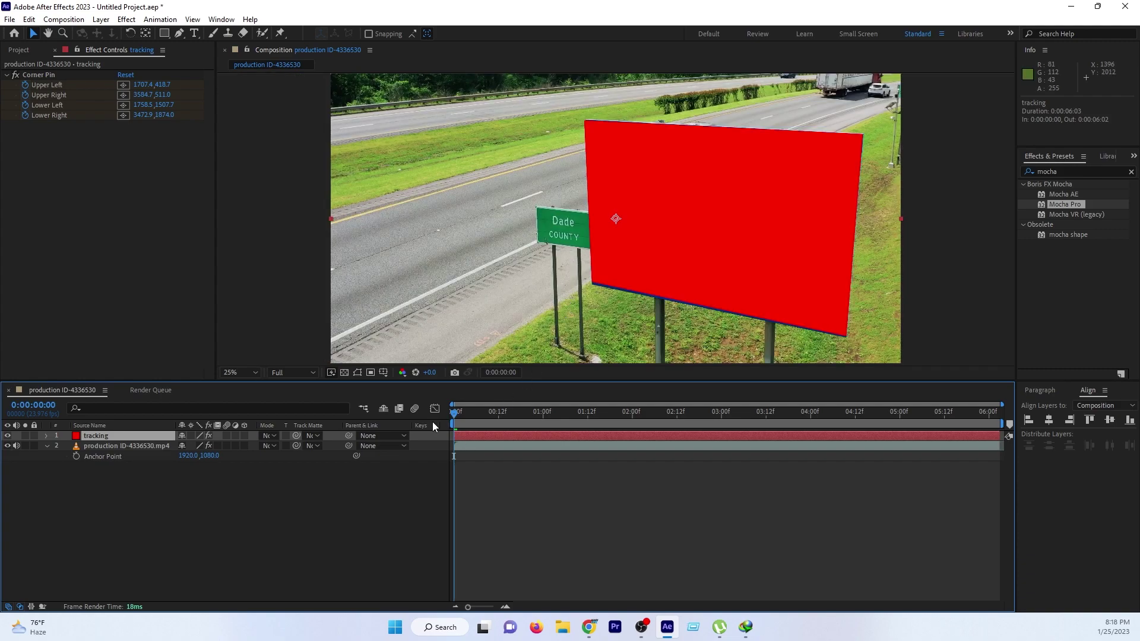
key("space")
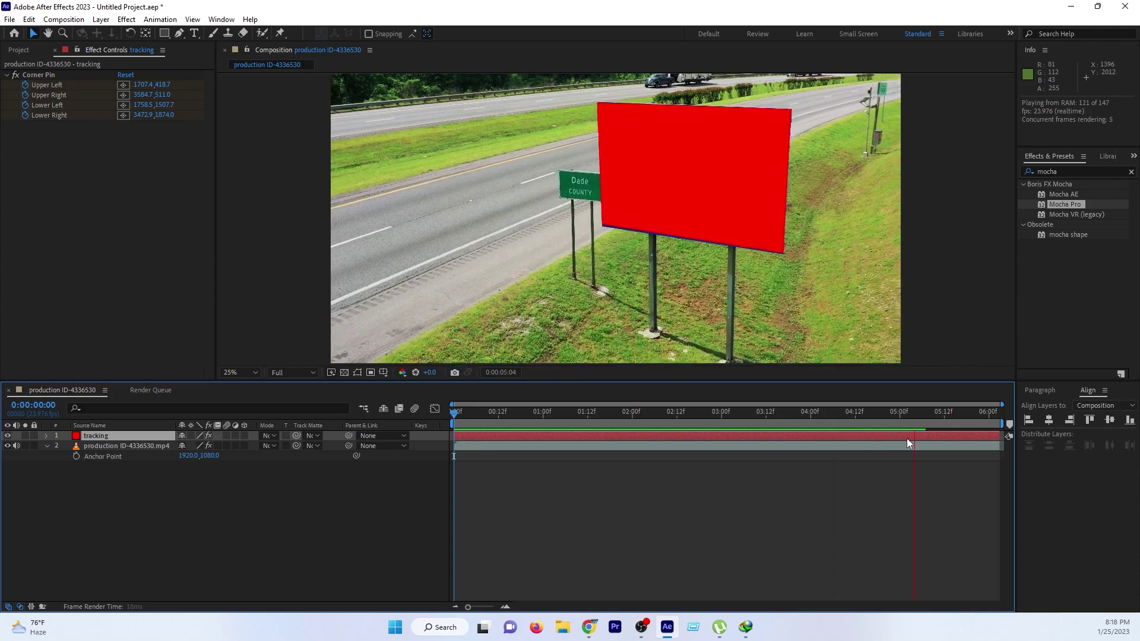
key("space")
left_click_drag(549, 425, 448, 443)
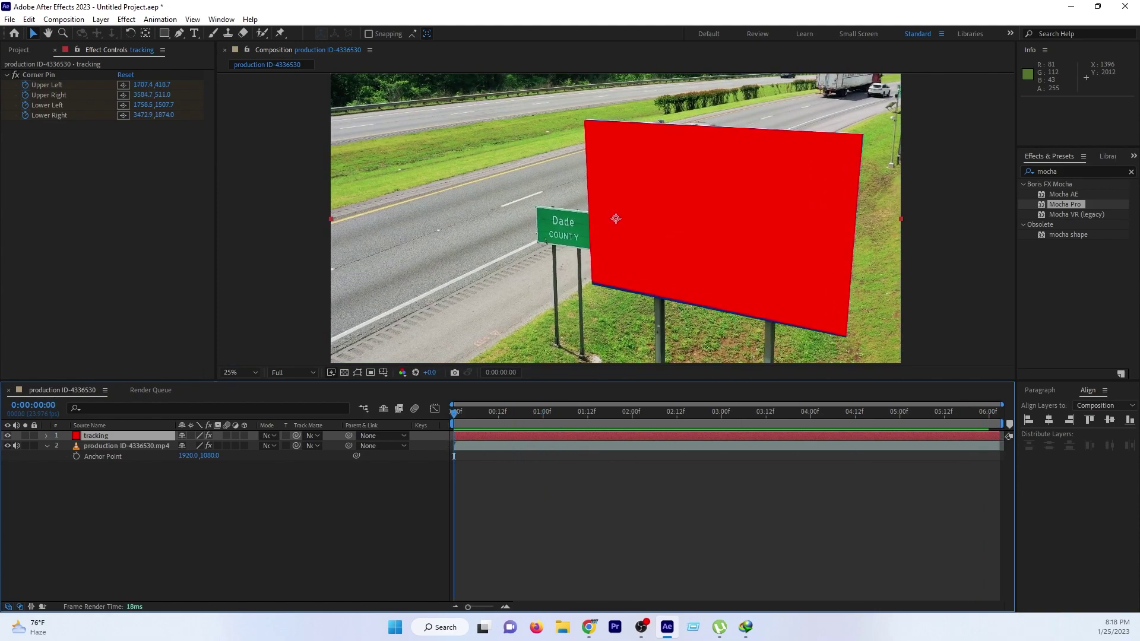
Step: Import new yt channel name.png into the project and add it to the composition above the tracking solid
left_click(22, 51)
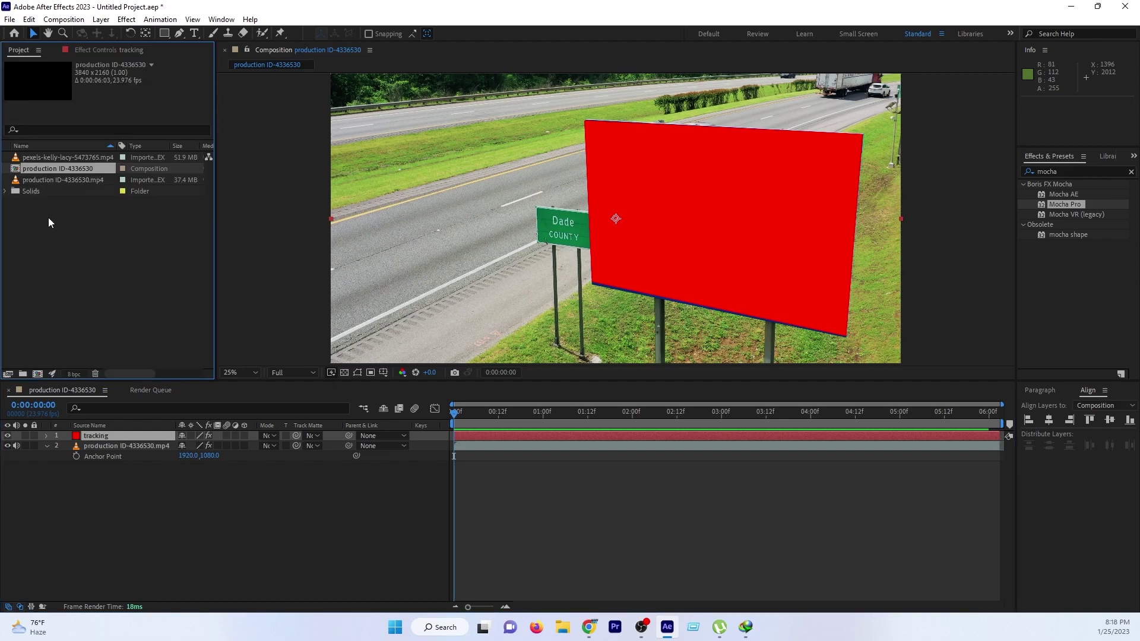
key("super+e")
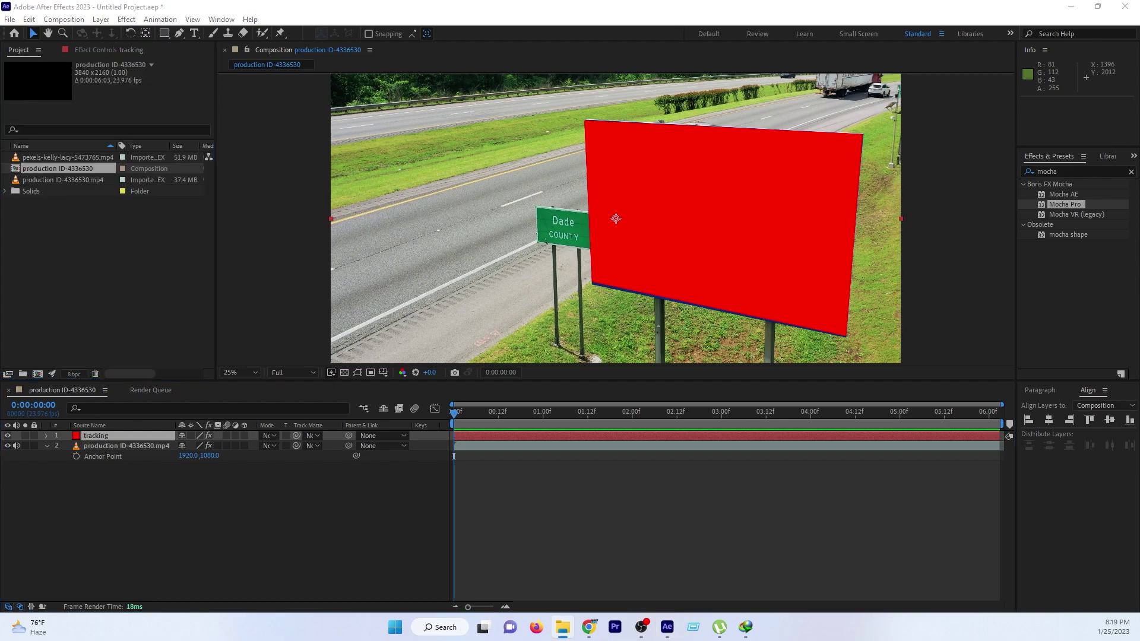
left_click_drag(57, 270, 133, 275)
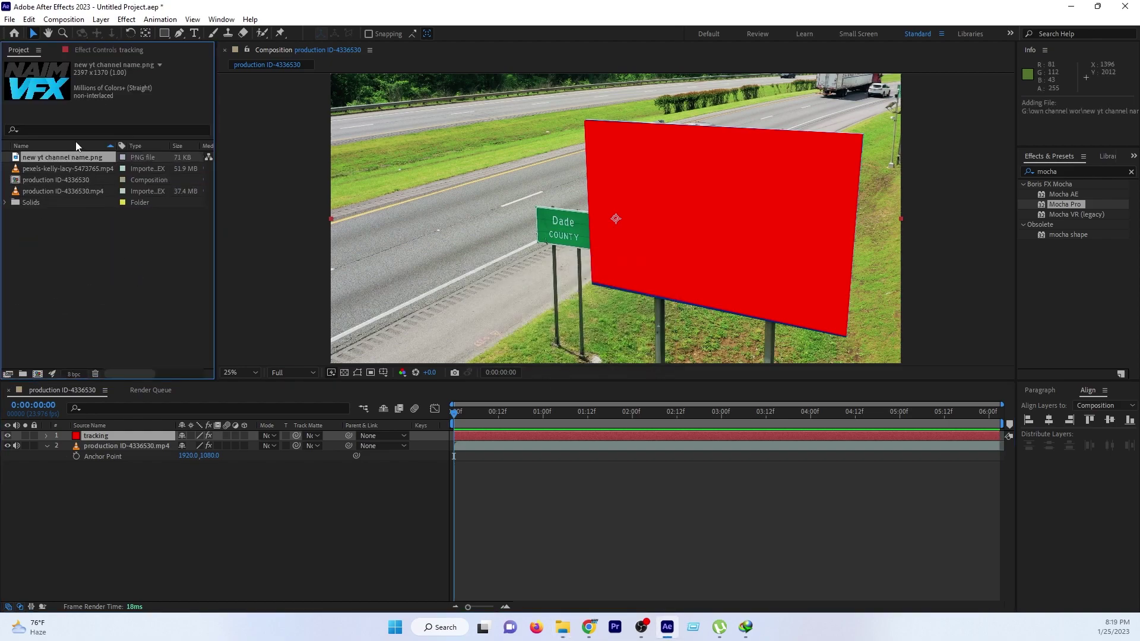
left_click_drag(82, 155, 130, 433)
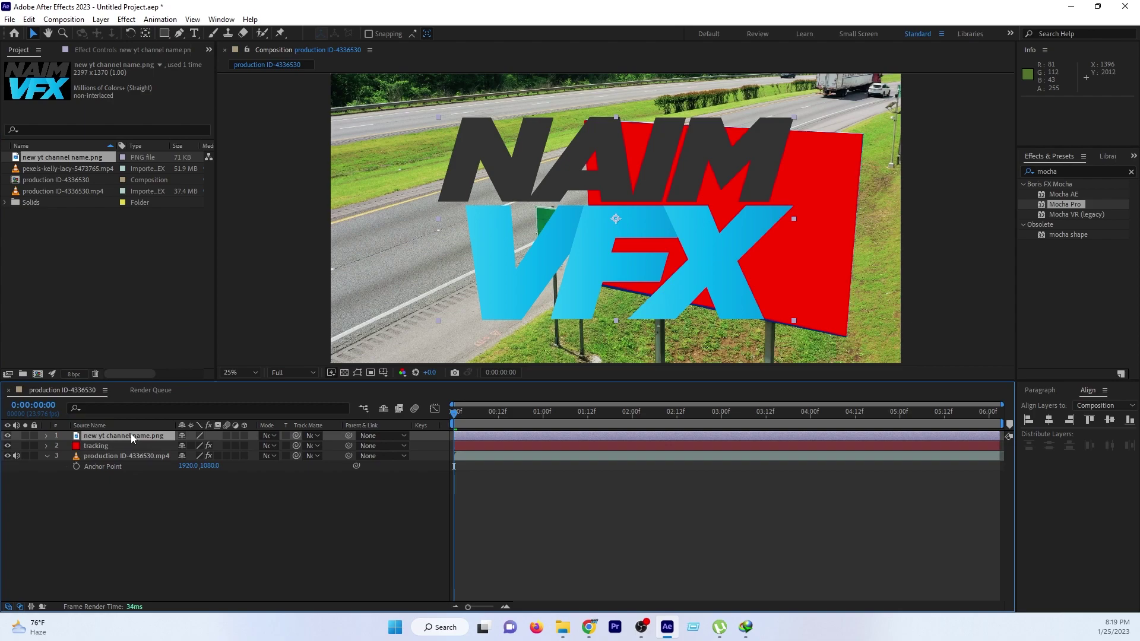
Step: Scale the channel name image layer to 69% and compare its anchor point with the footage layer's
key("a")
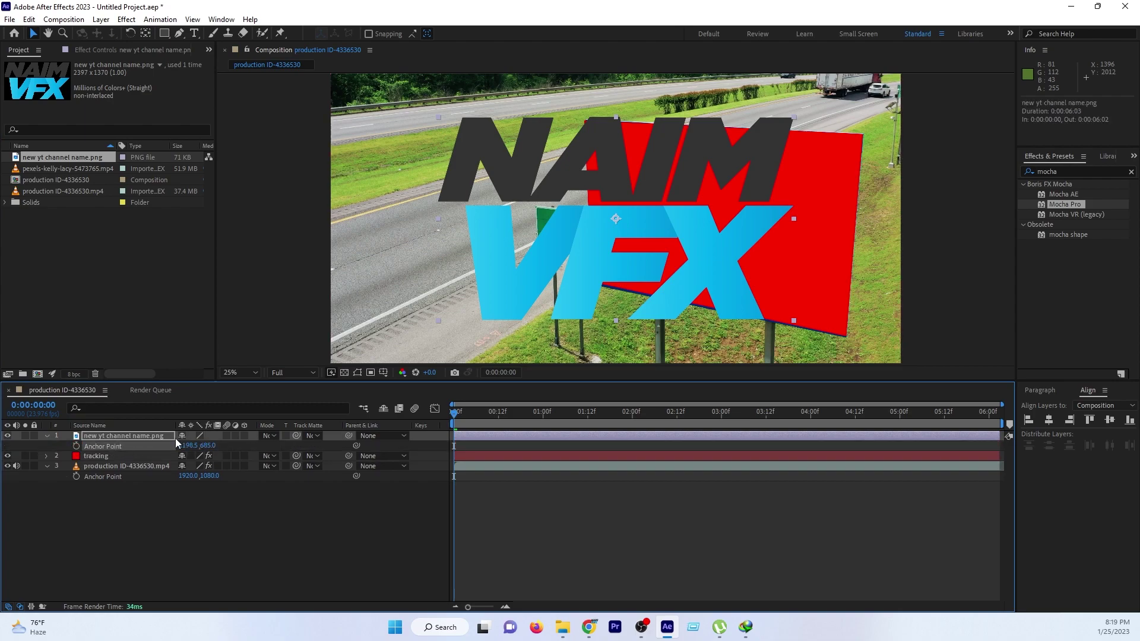
left_click(99, 436)
key("s")
left_click_drag(196, 446, 179, 448)
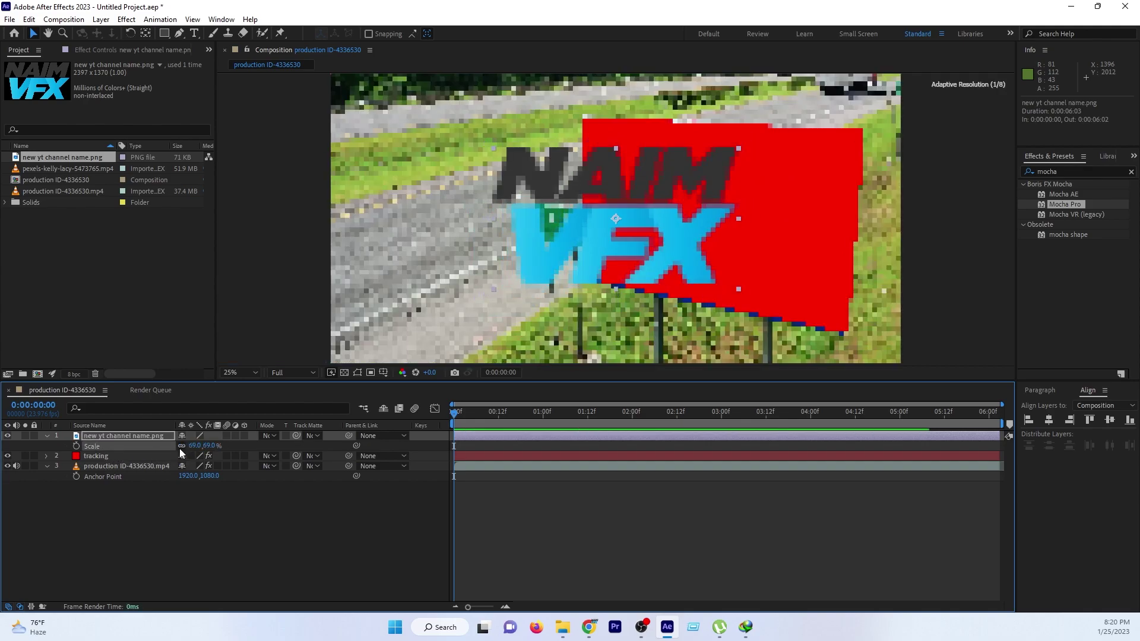
key("a")
left_click(112, 479)
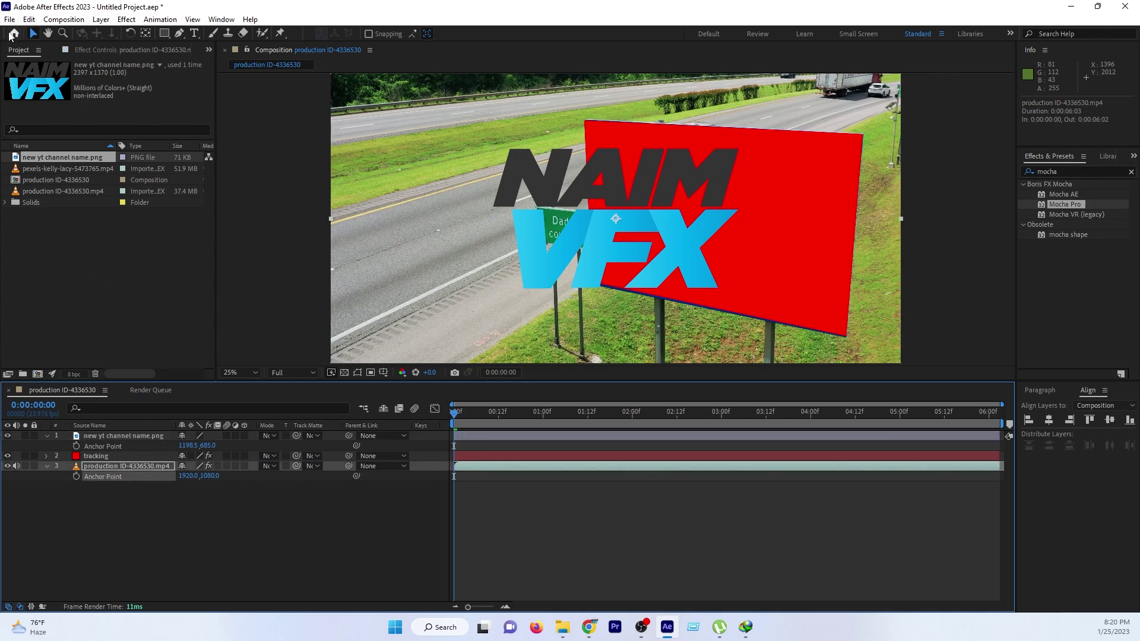
Step: Copy the footage layer's anchor point of 1920.0, 1080.0 and paste it onto the new yt channel name.png layer
left_click(31, 20)
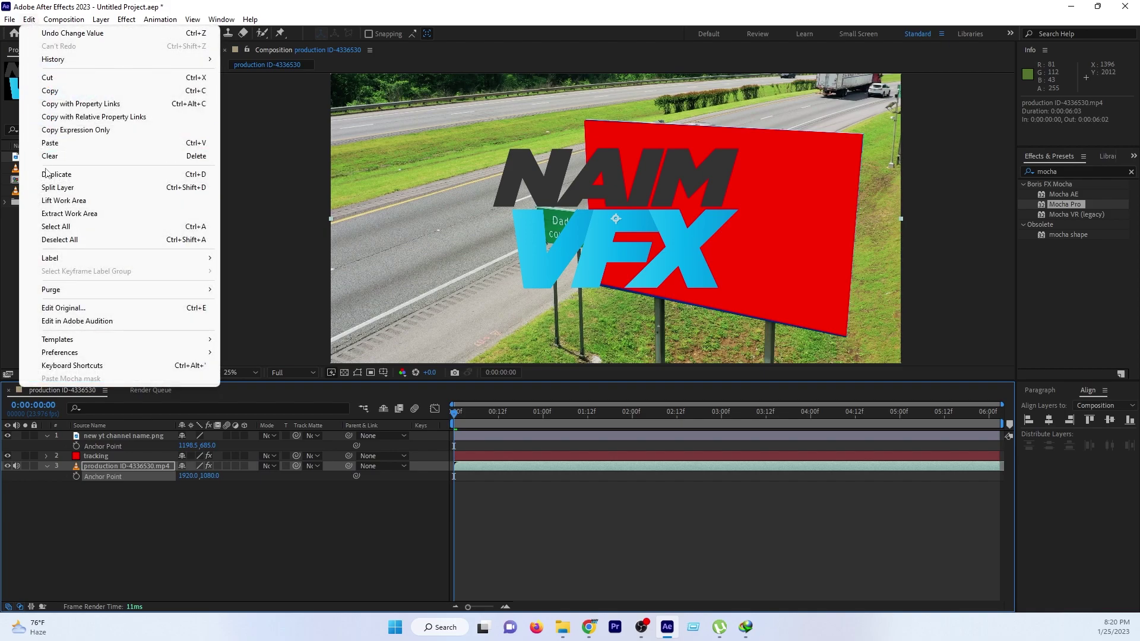
left_click(53, 91)
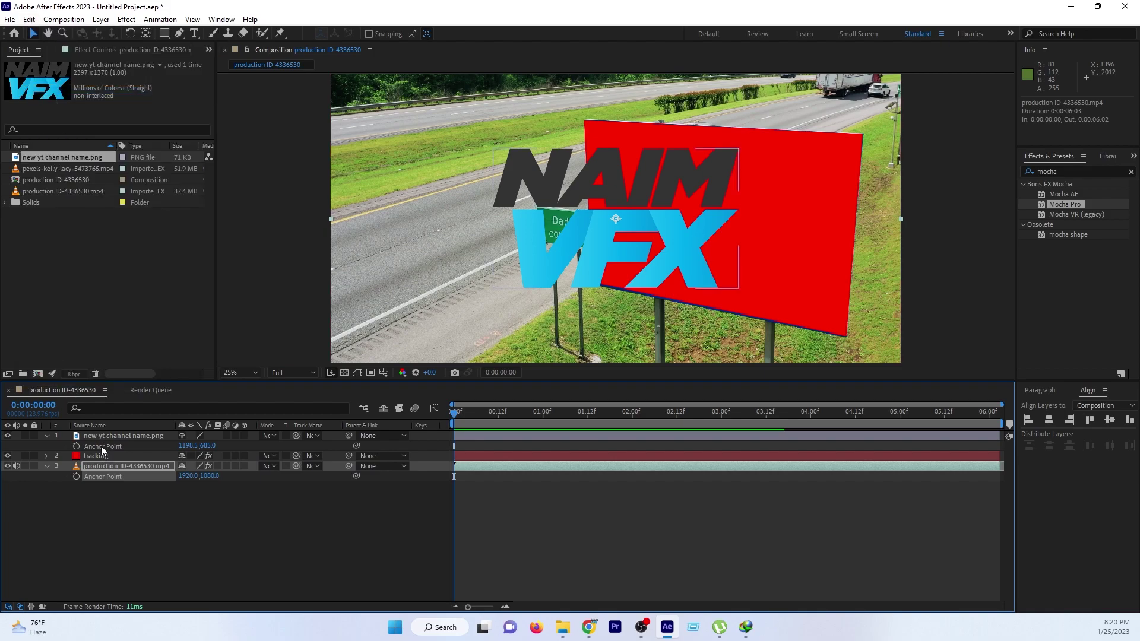
left_click(101, 439)
left_click(28, 19)
left_click(50, 142)
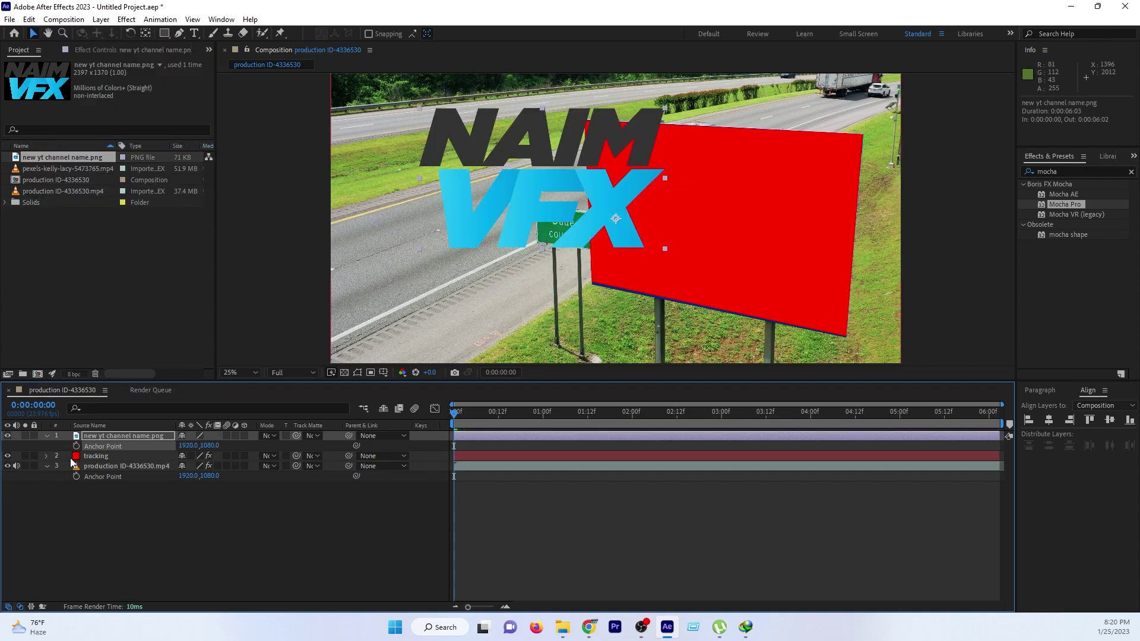
Step: Export the footage's Mocha tracking data as Corner Pin to the new yt channel name.png layer
left_click(99, 458)
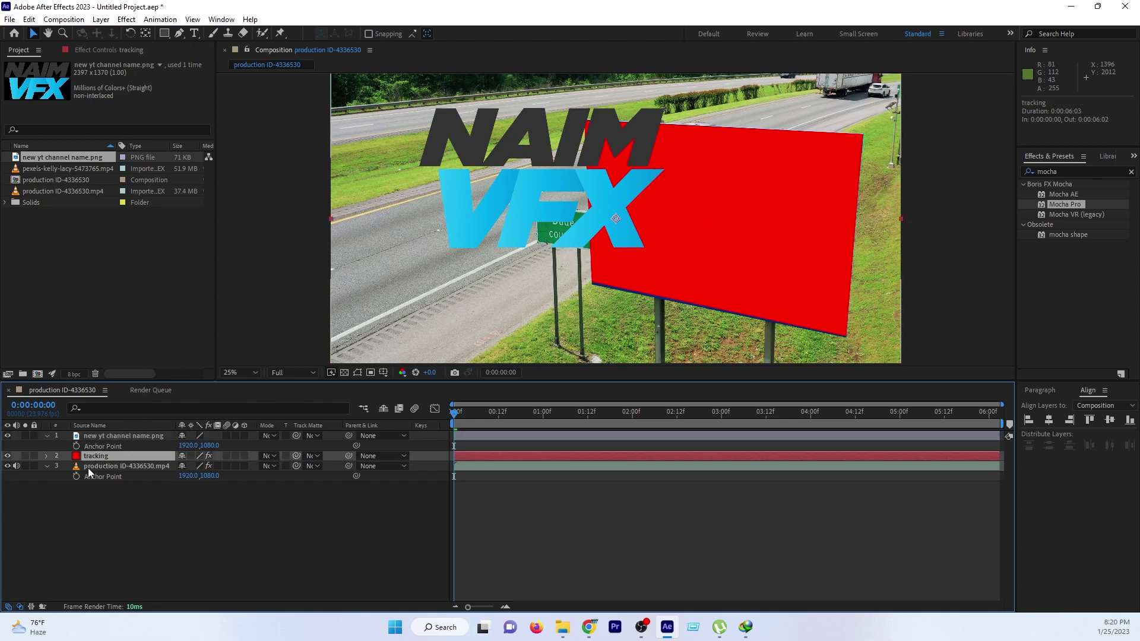
left_click(90, 467)
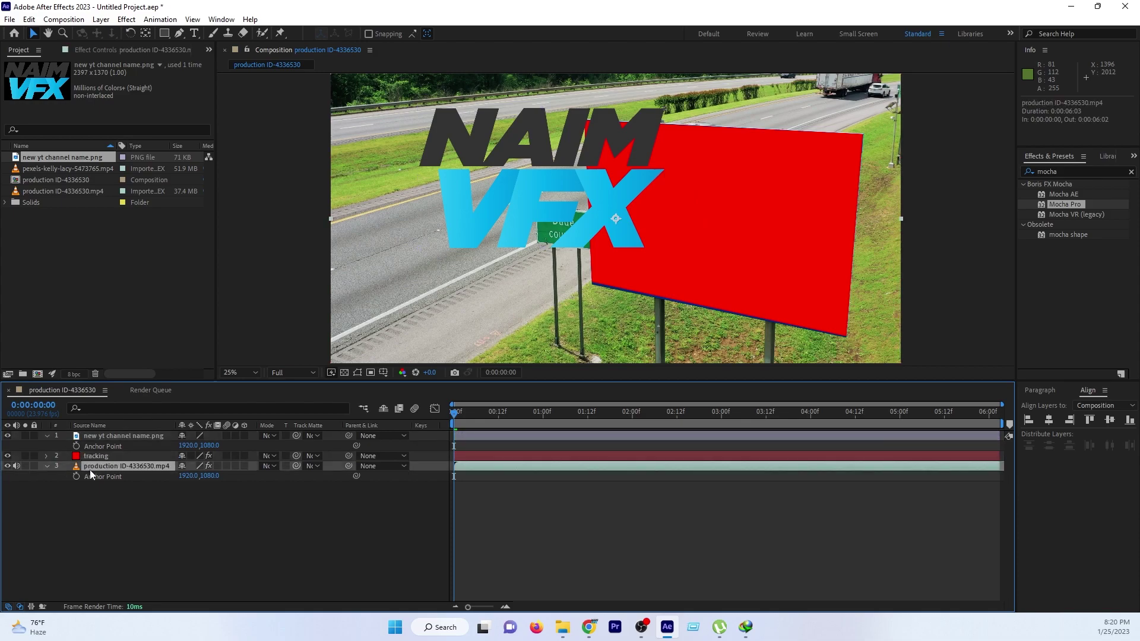
left_click(100, 49)
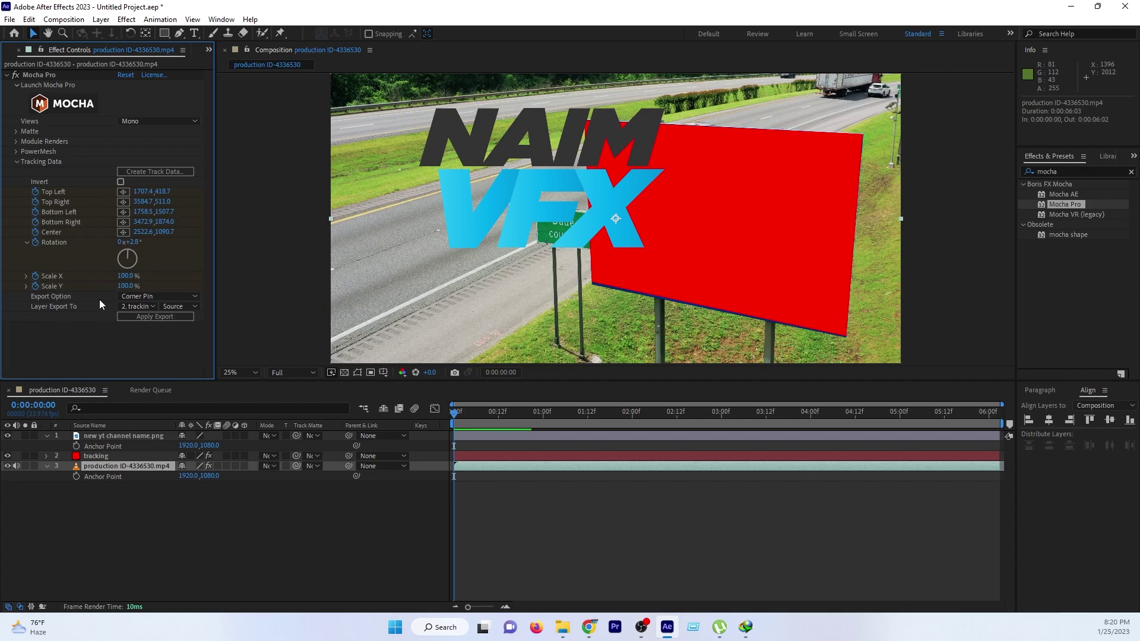
left_click(126, 306)
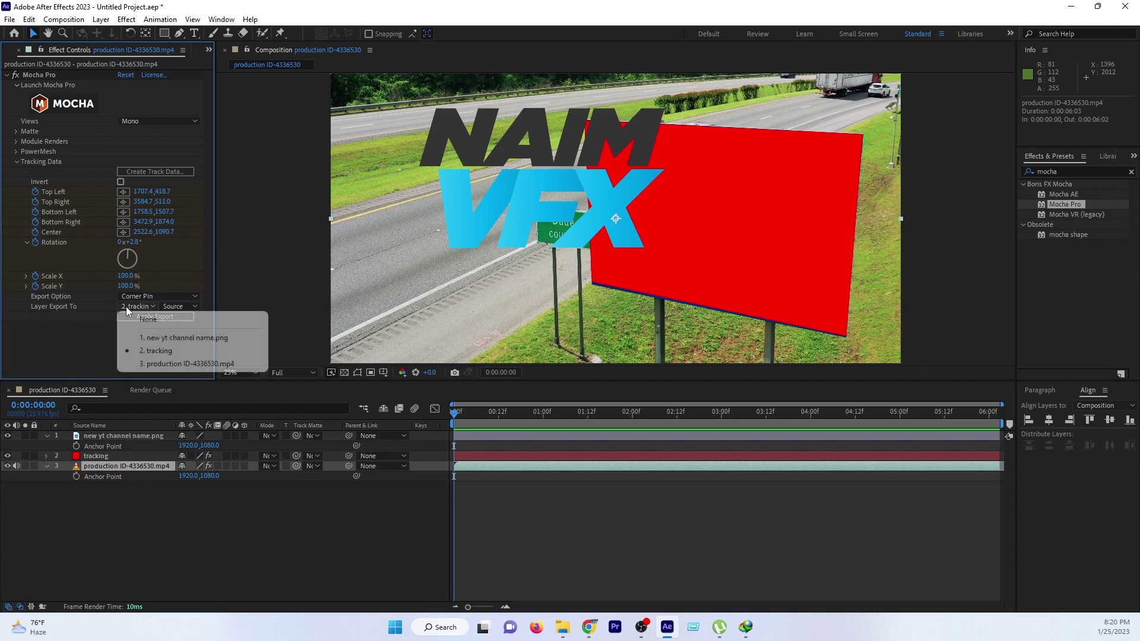
left_click(167, 339)
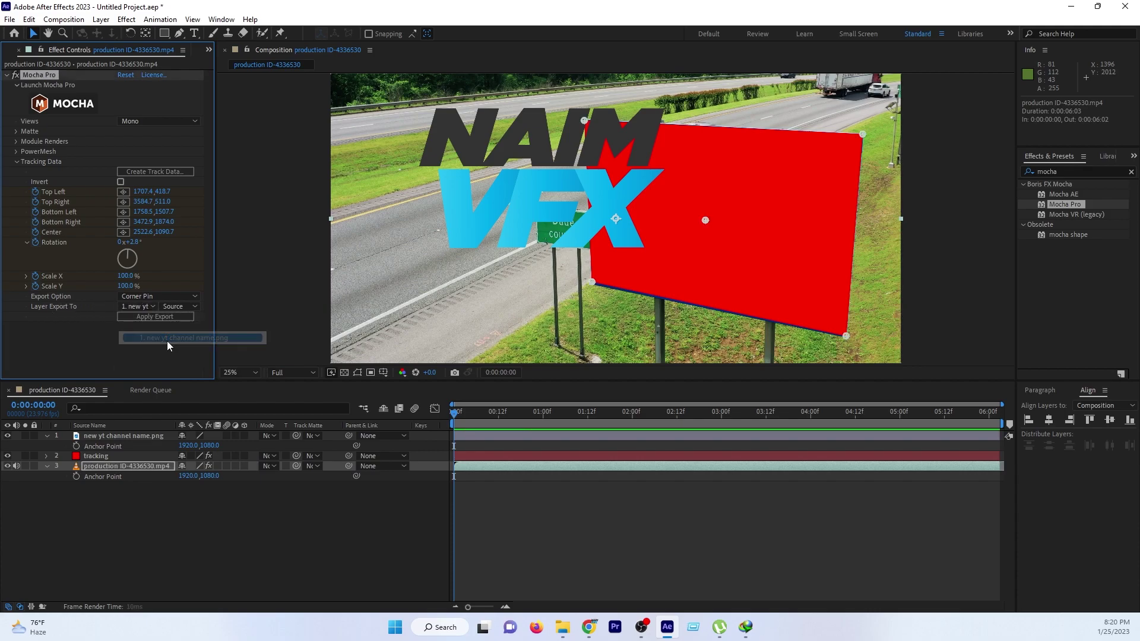
left_click(131, 320)
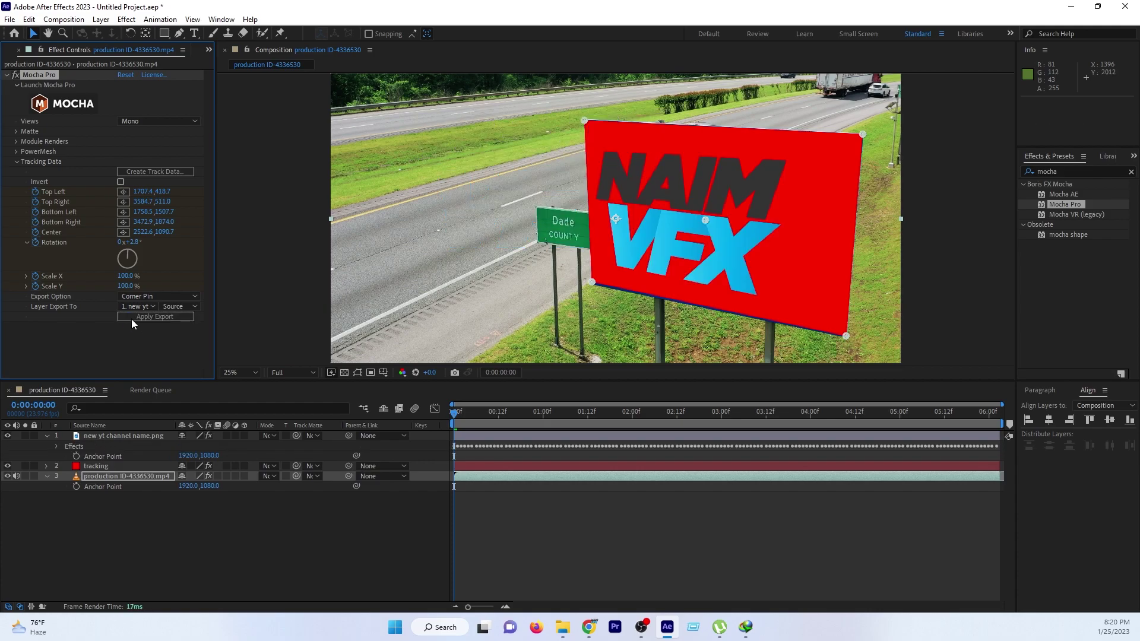
Step: Scrub through the composition to 0:00:04:22 and inspect how the channel name image follows the sign
left_click_drag(458, 413, 629, 421)
left_click_drag(472, 414, 893, 425)
left_click(46, 435)
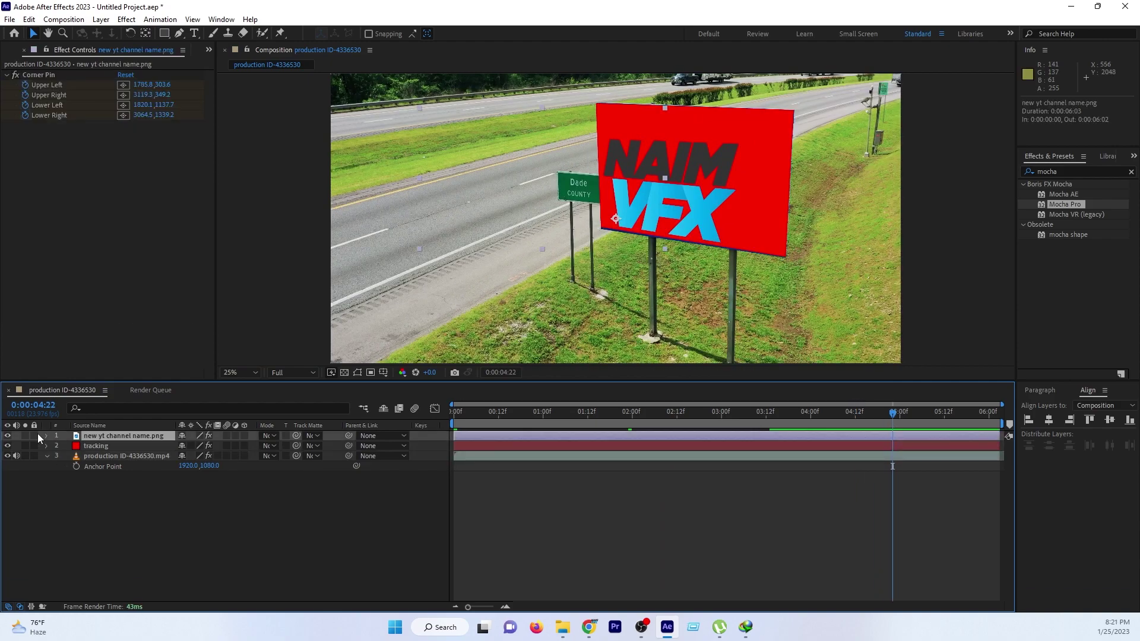
scroll(626, 240, "up", 1)
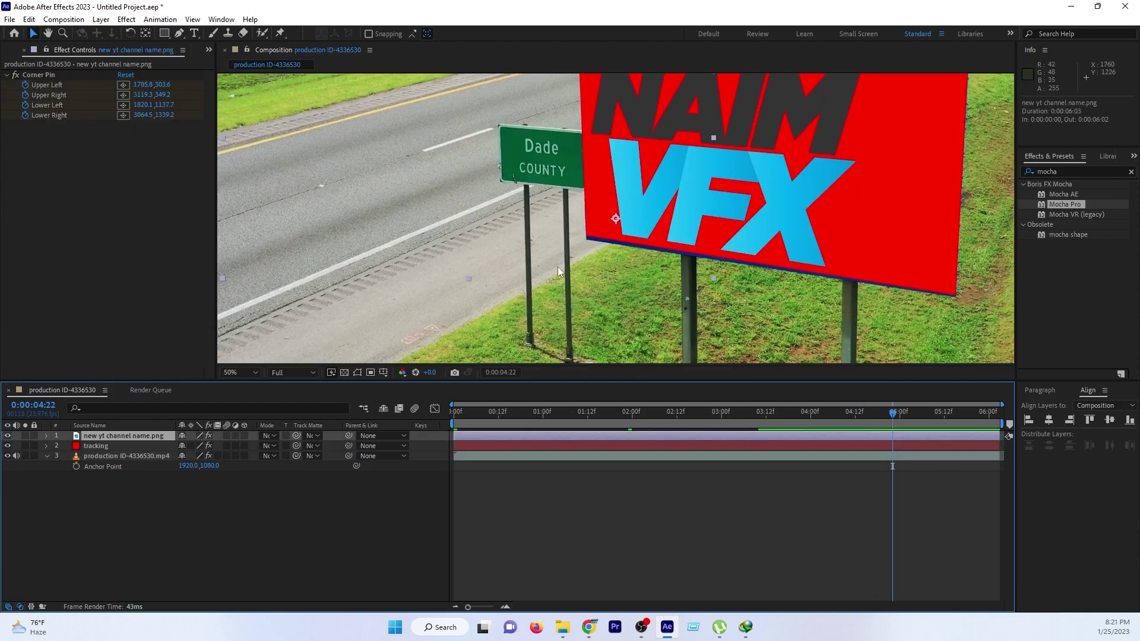
scroll(510, 288, "down", 1)
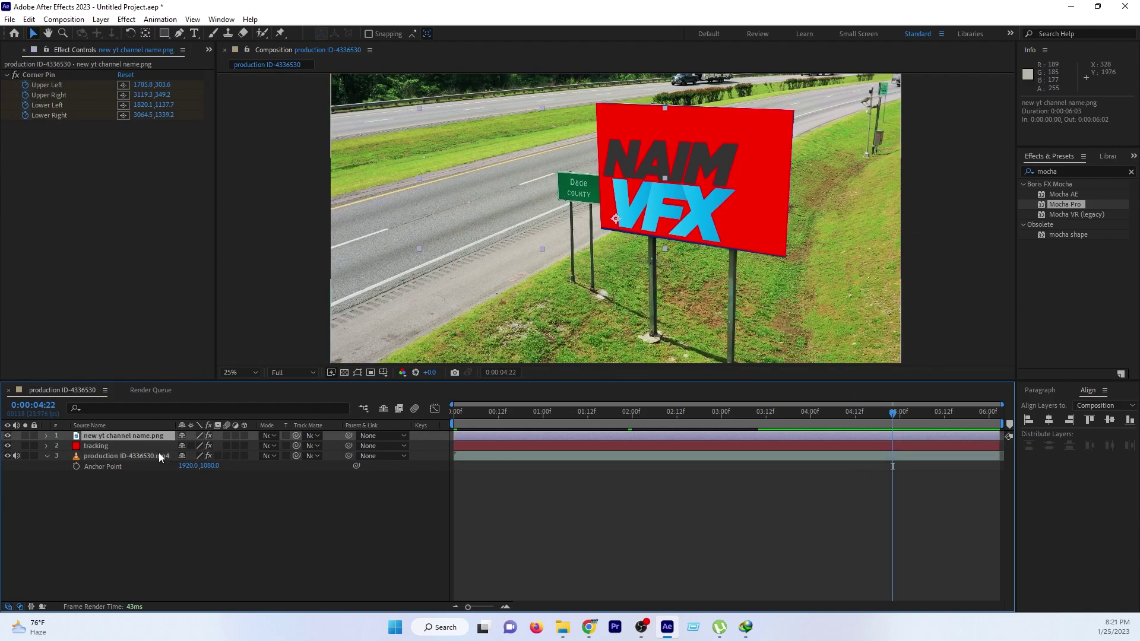
Step: Scale the channel name image layer to 85% and show its position property
key("s")
left_click_drag(191, 445, 201, 446)
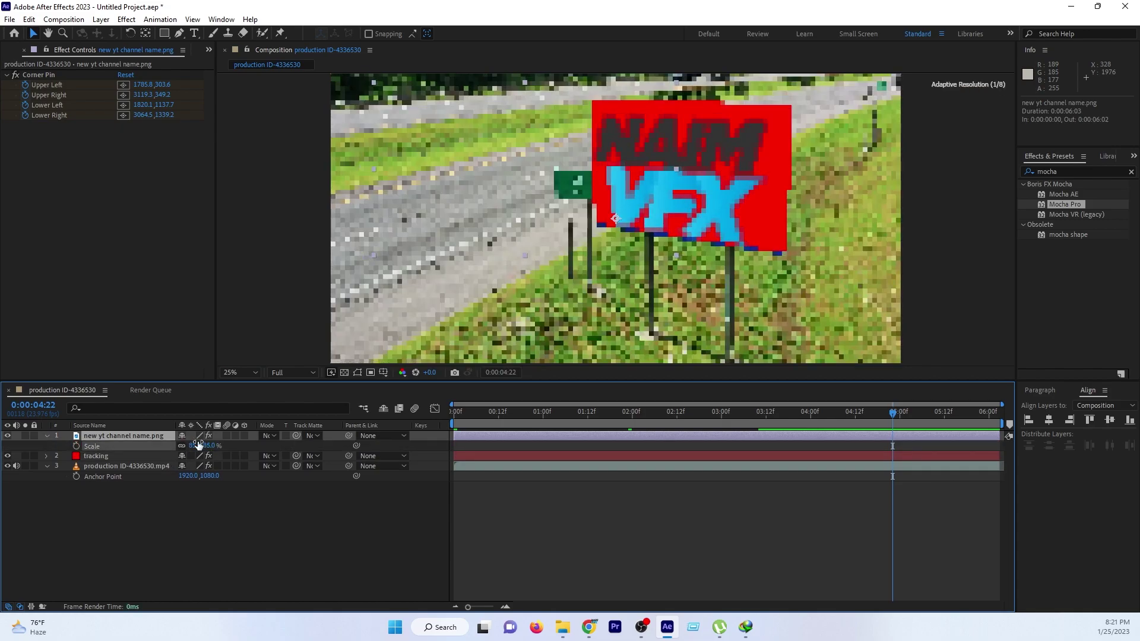
left_click(698, 176)
left_click_drag(697, 173, 699, 173)
key("ctrl+z")
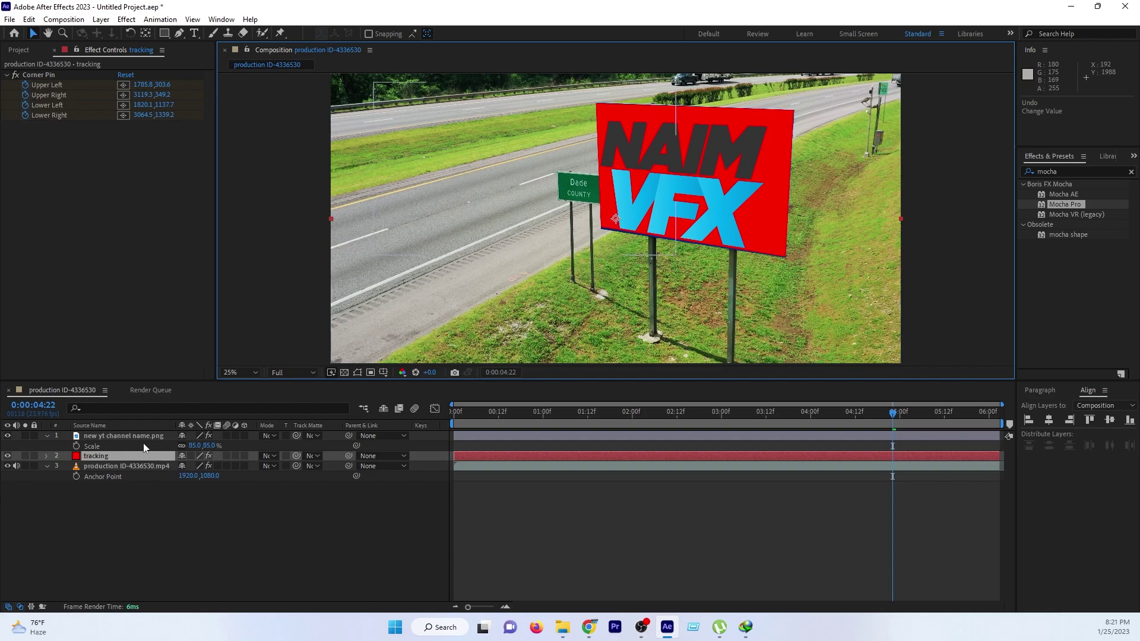
left_click(156, 436)
key("p")
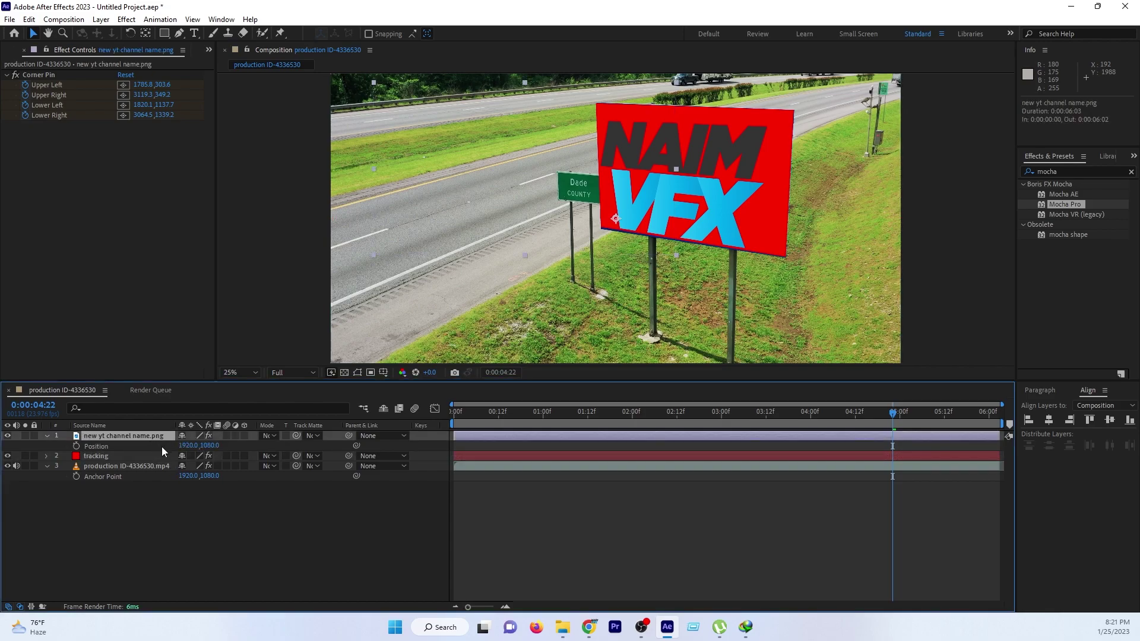
Step: Find the Fill effect and apply it to the tracking solid
left_click(146, 456)
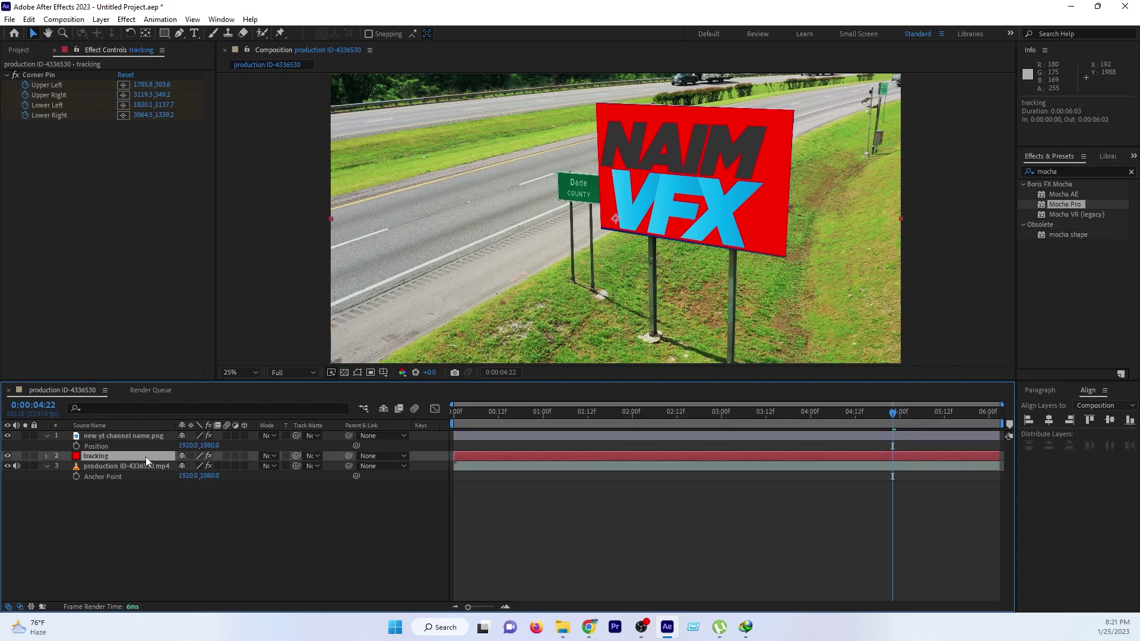
left_click(8, 456)
left_click(7, 456)
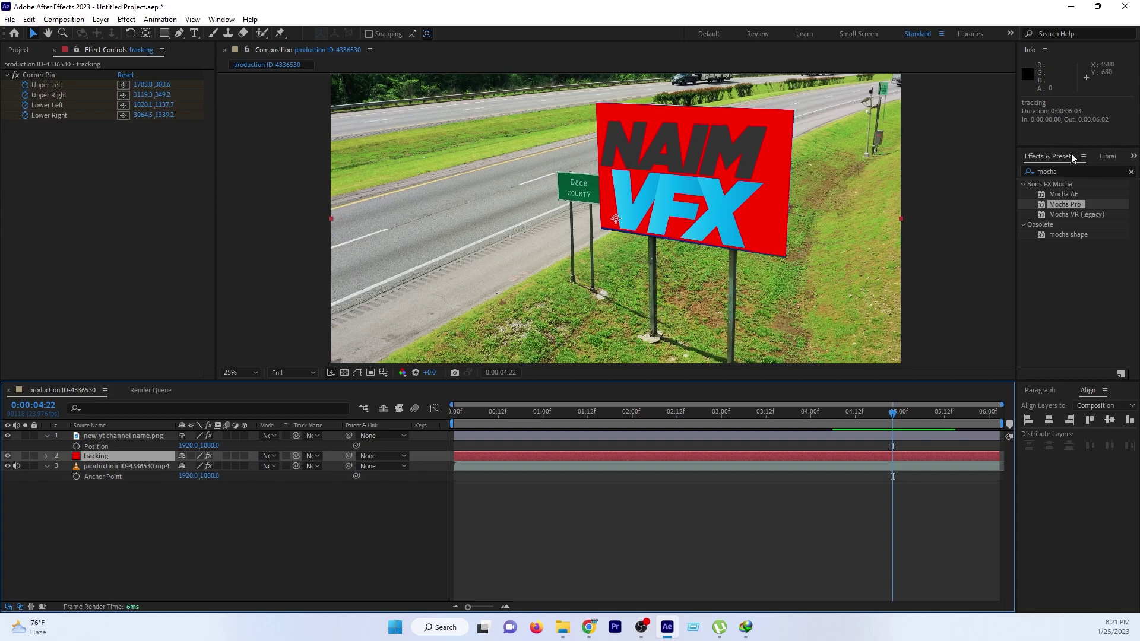
key("ctrl+5")
type("fill")
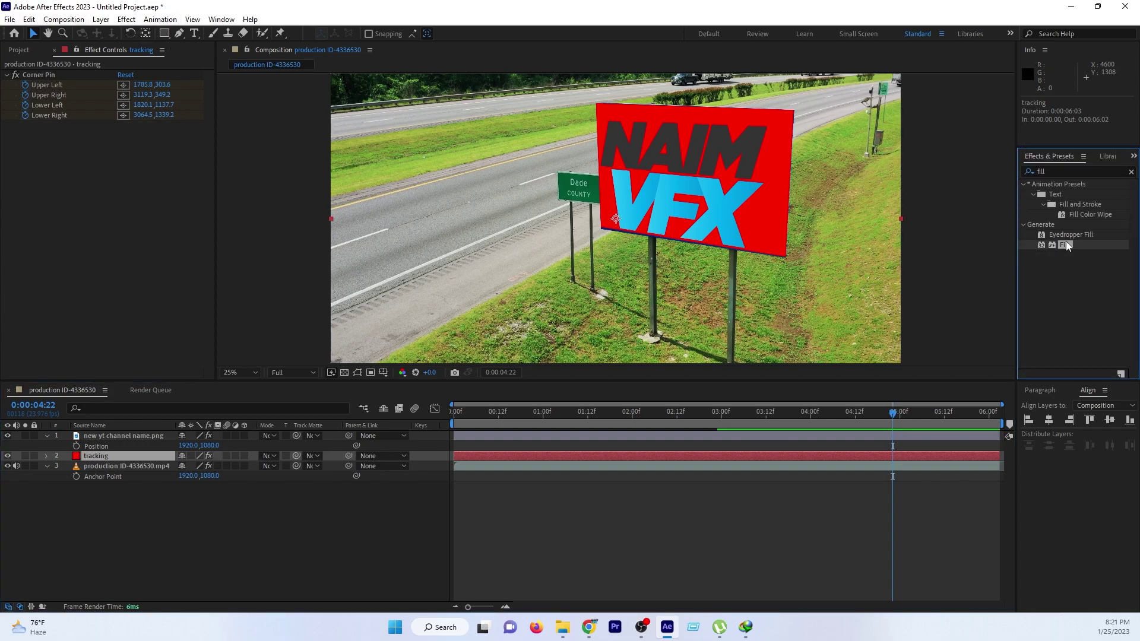
double_click(1065, 245)
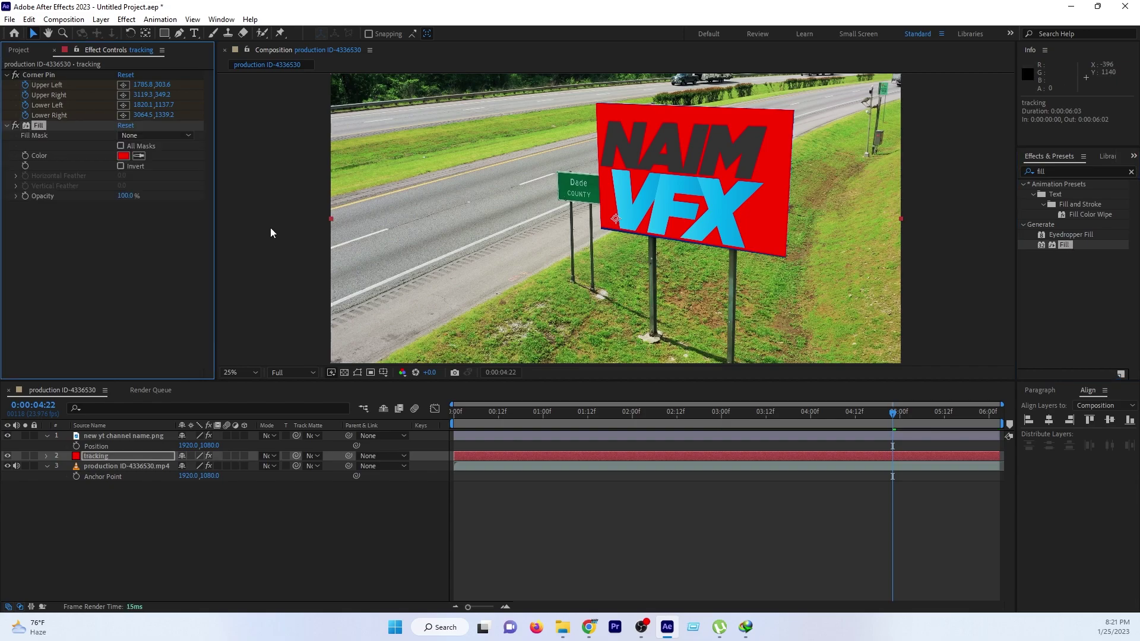
Step: Set the Fill colour of the tracking solid to white
left_click(123, 155)
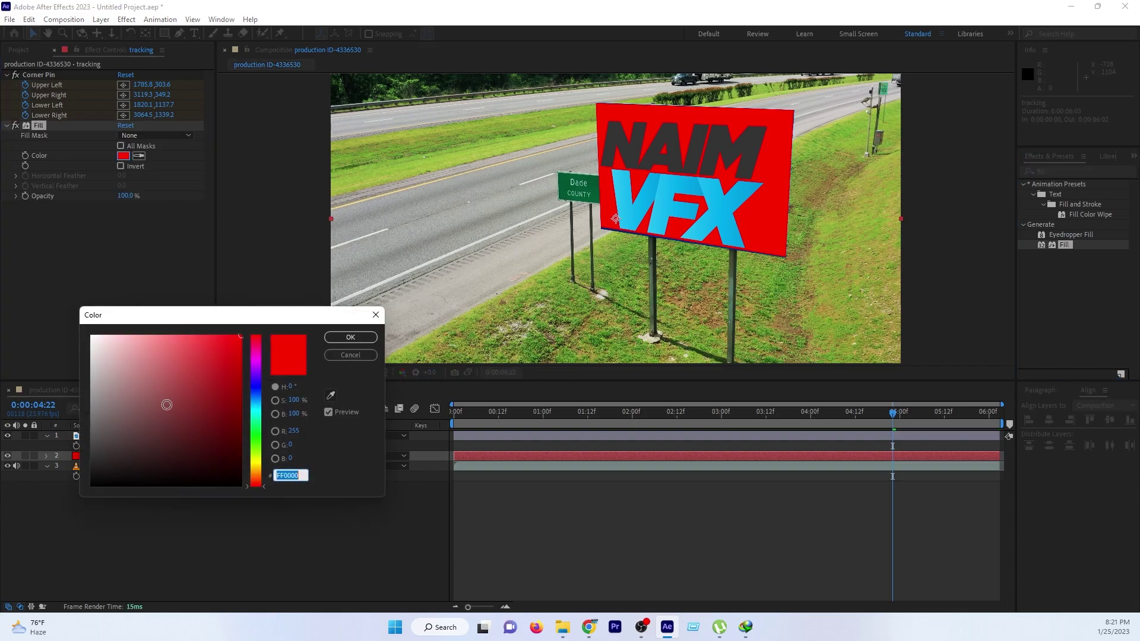
left_click_drag(119, 368, 41, 268)
left_click(350, 337)
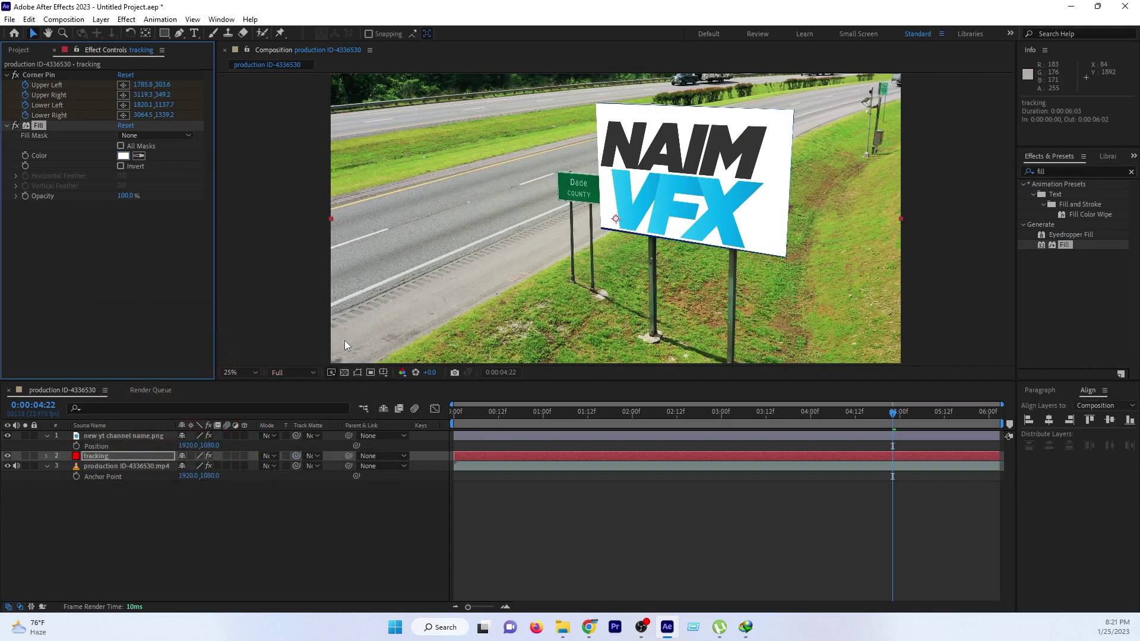
left_click(401, 521)
Step: Reduce the channel name image's scale so it sits with wide margins inside the white sign
scroll(691, 201, "up", 1)
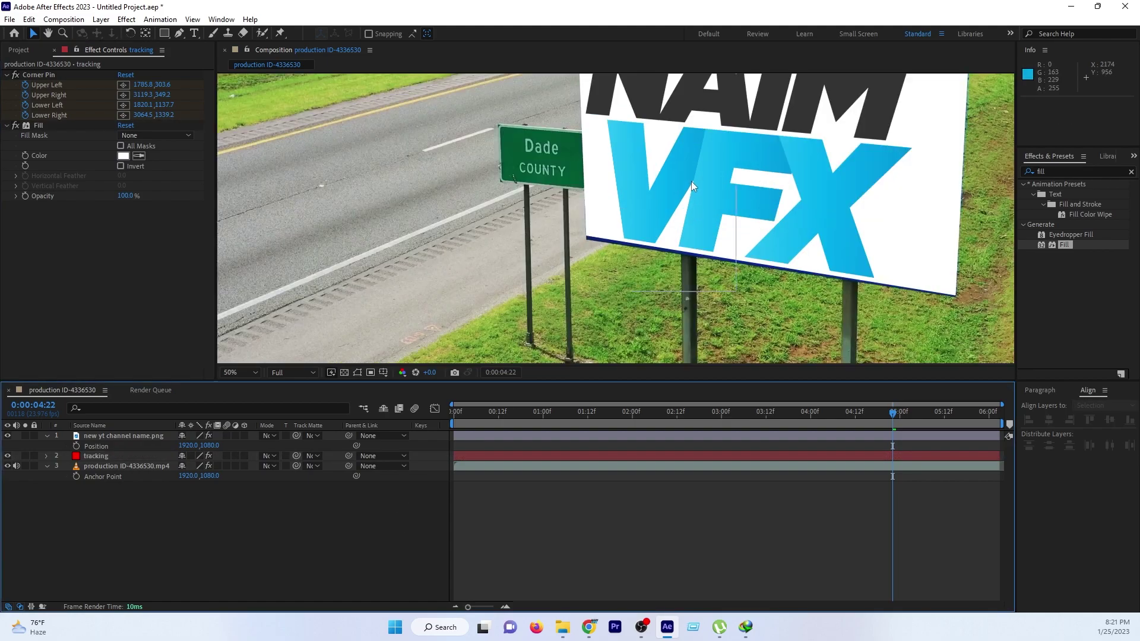
scroll(693, 186, "down", 2)
scroll(662, 199, "up", 1)
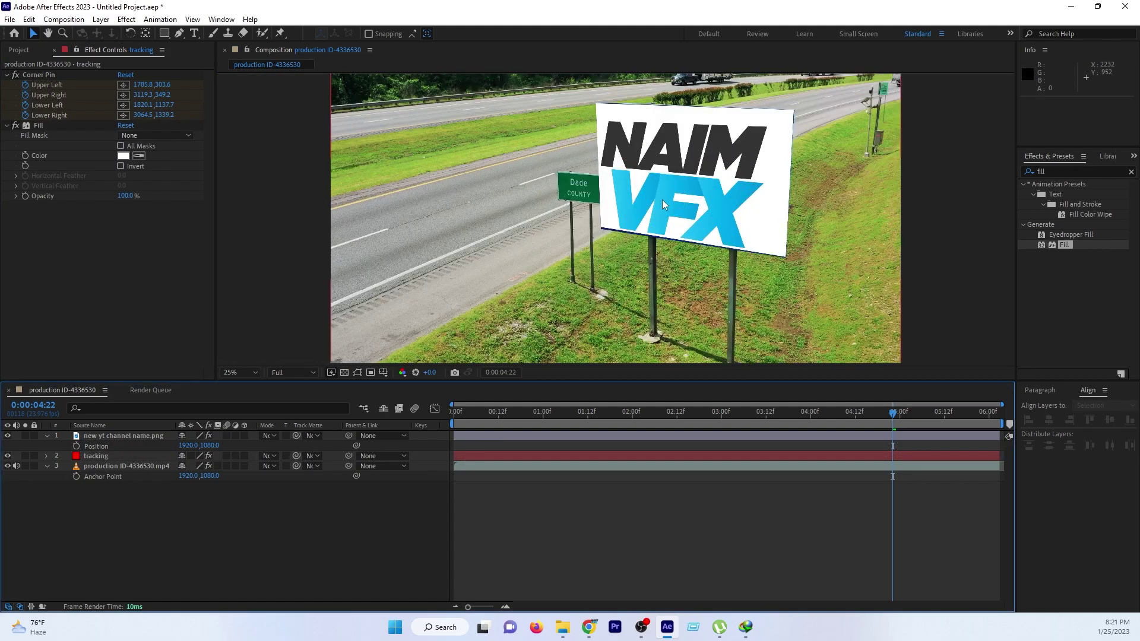
left_click(139, 437)
key("s")
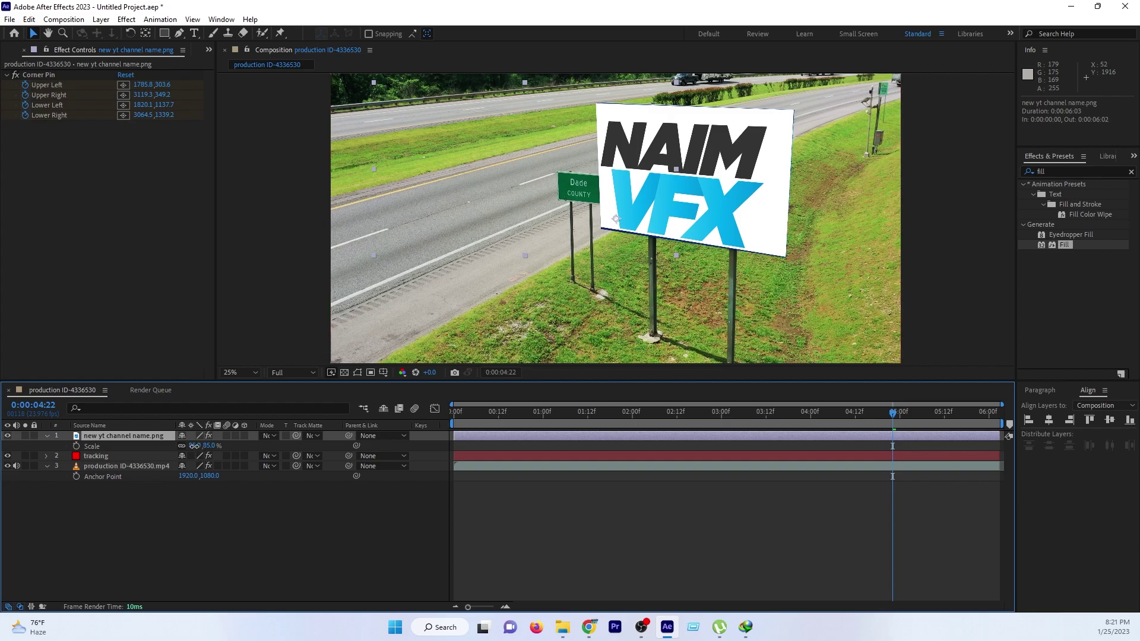
left_click_drag(193, 446, 184, 447)
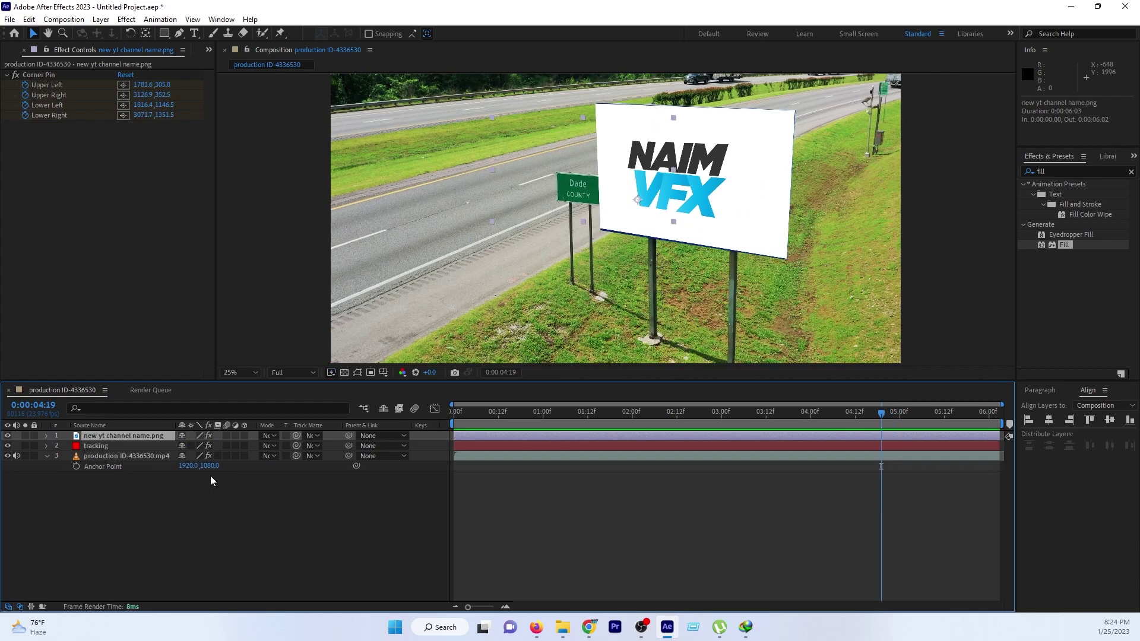
Step: Replace the channel name image layer with hulu-cheez-it-ad-CONTENT-2019.jpg and enlarge the new image
key("Delete")
left_click(120, 437)
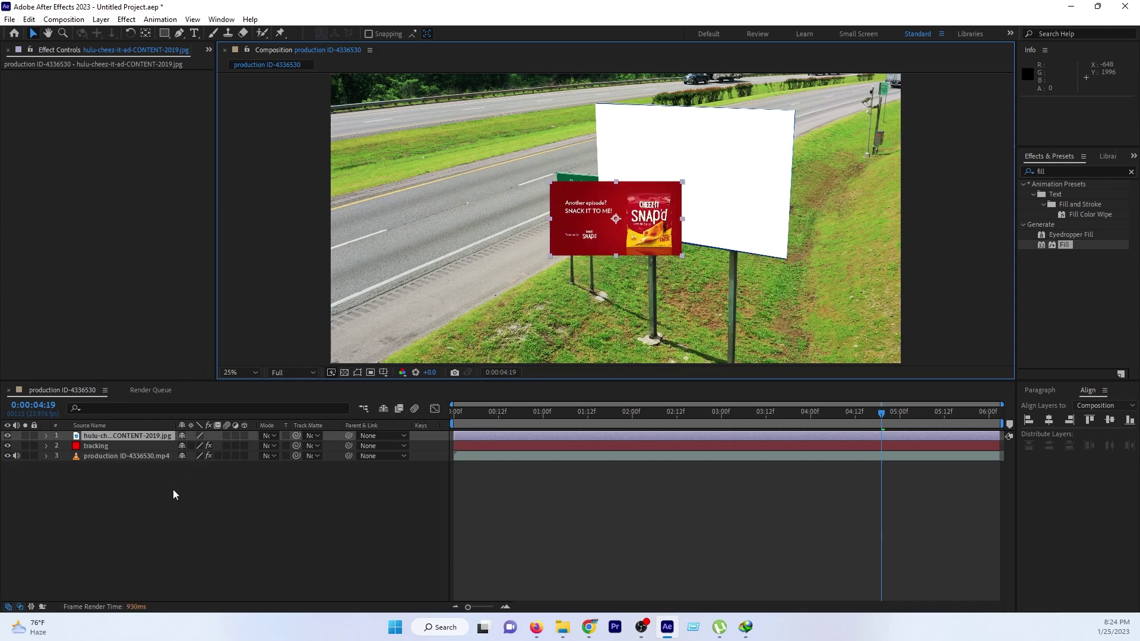
key("s")
left_click_drag(195, 447, 138, 445)
Step: Copy the footage layer's anchor point of 1920.0, 1080.0 and paste it onto the hulu-cheez-it-ad image layer
key("a")
left_click(127, 466)
key("a")
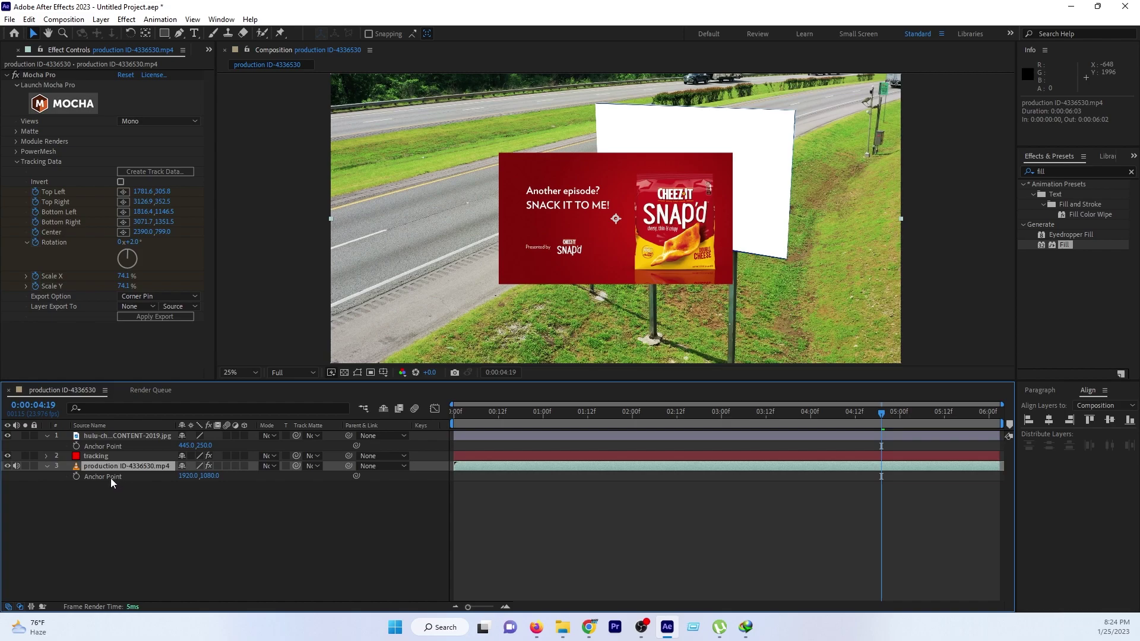
key("Return")
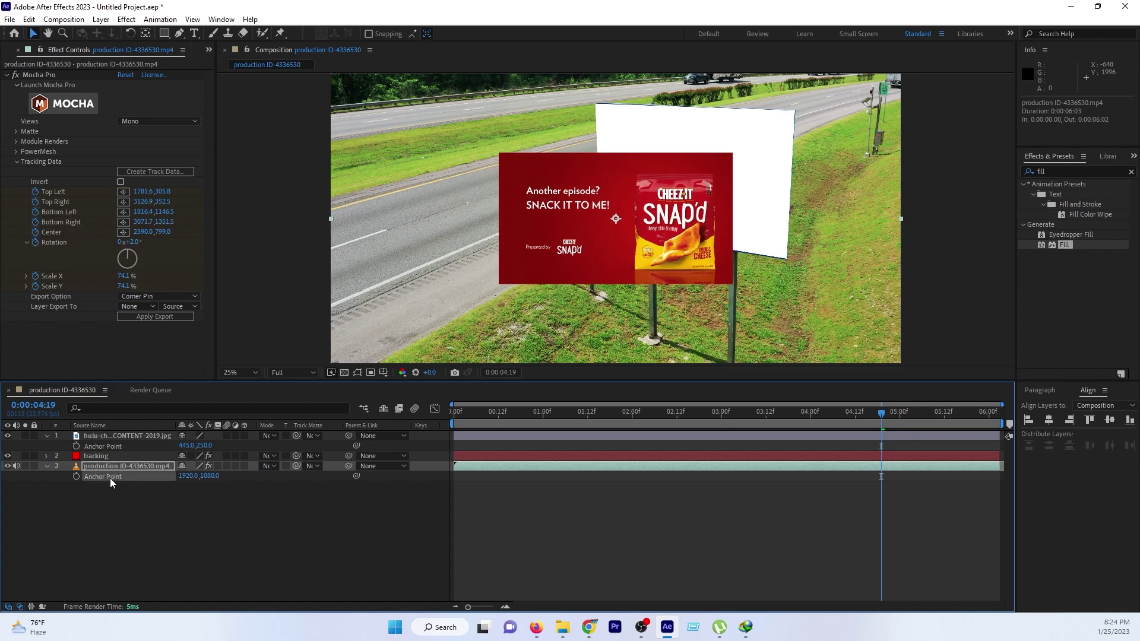
left_click(101, 448)
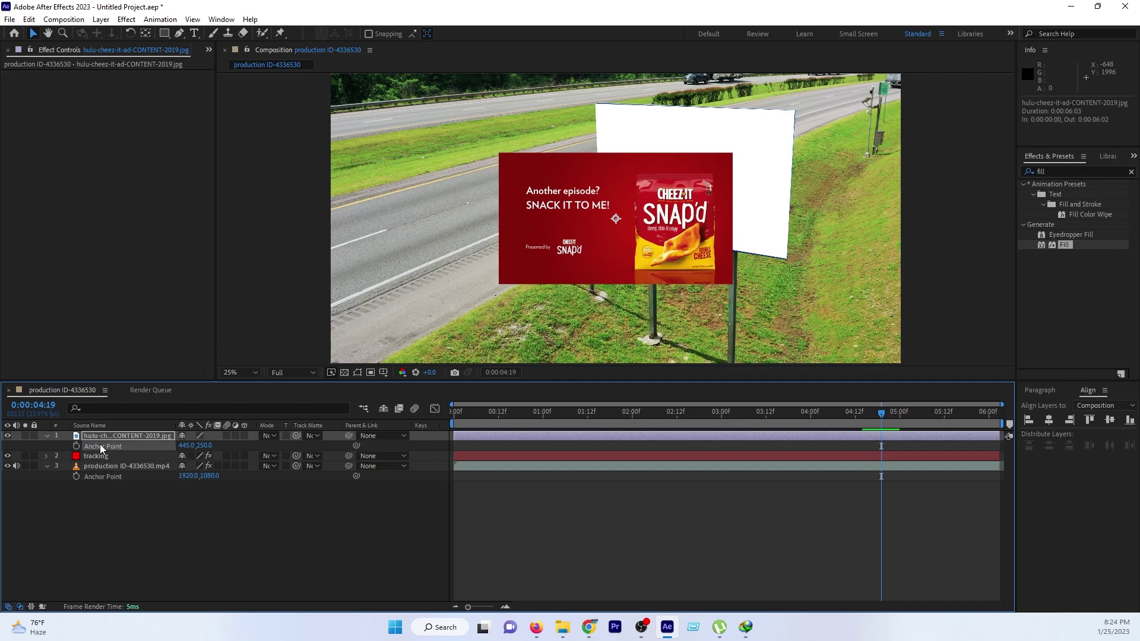
key("ctrl+v")
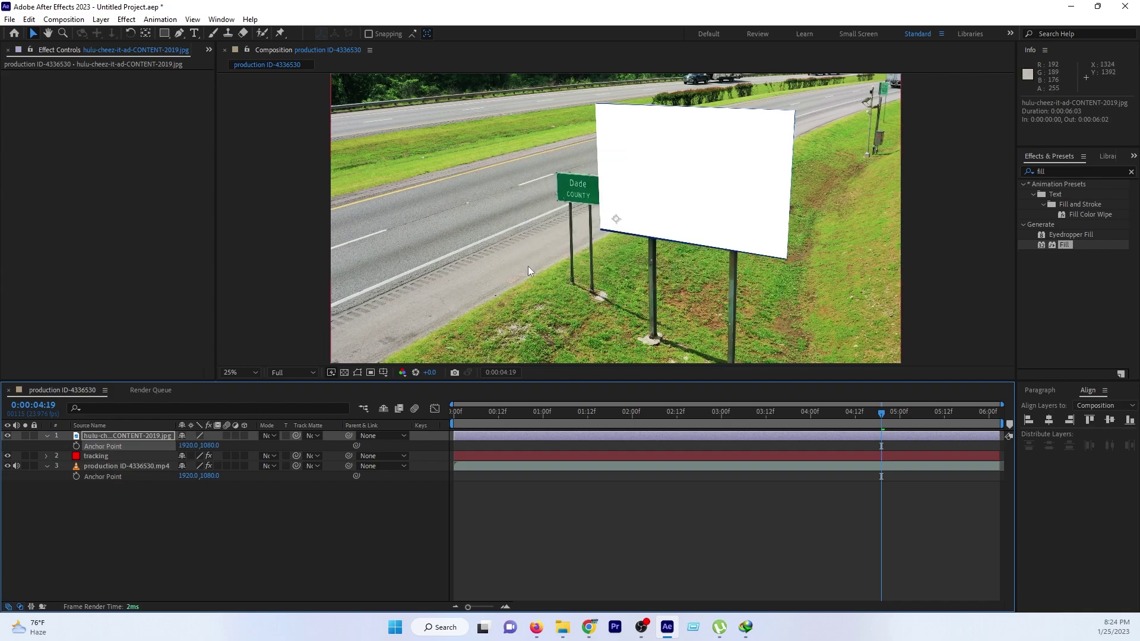
Step: Export the footage's Mocha tracking data as Corner Pin to the hulu-cheez-it-ad-CONTENT-2019.jpg layer
key("comma")
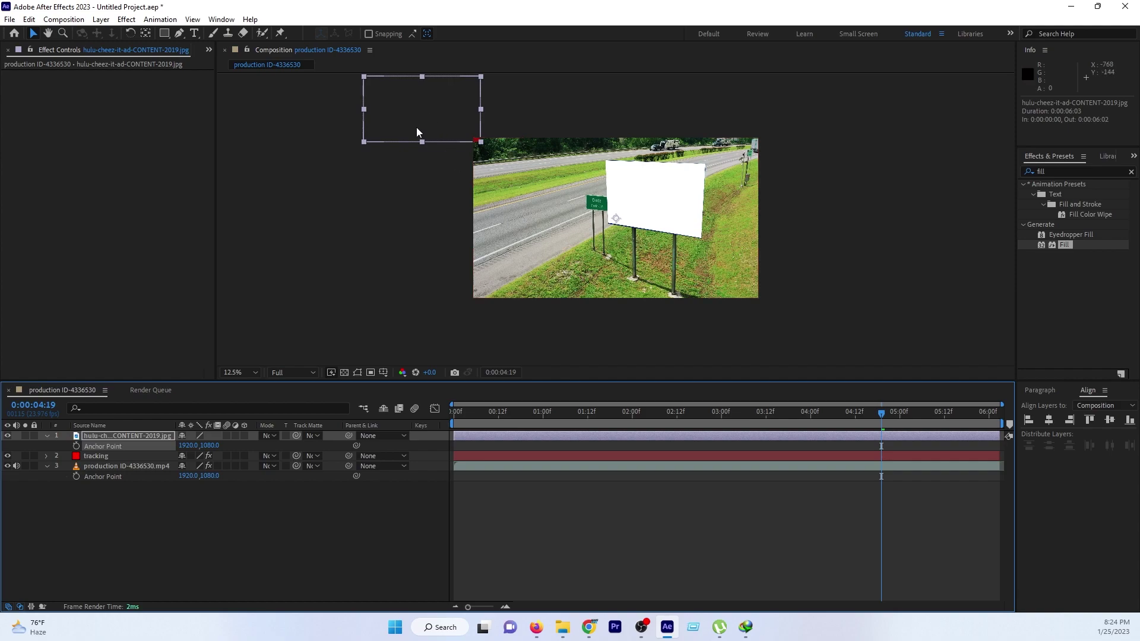
left_click(48, 436)
left_click(101, 457)
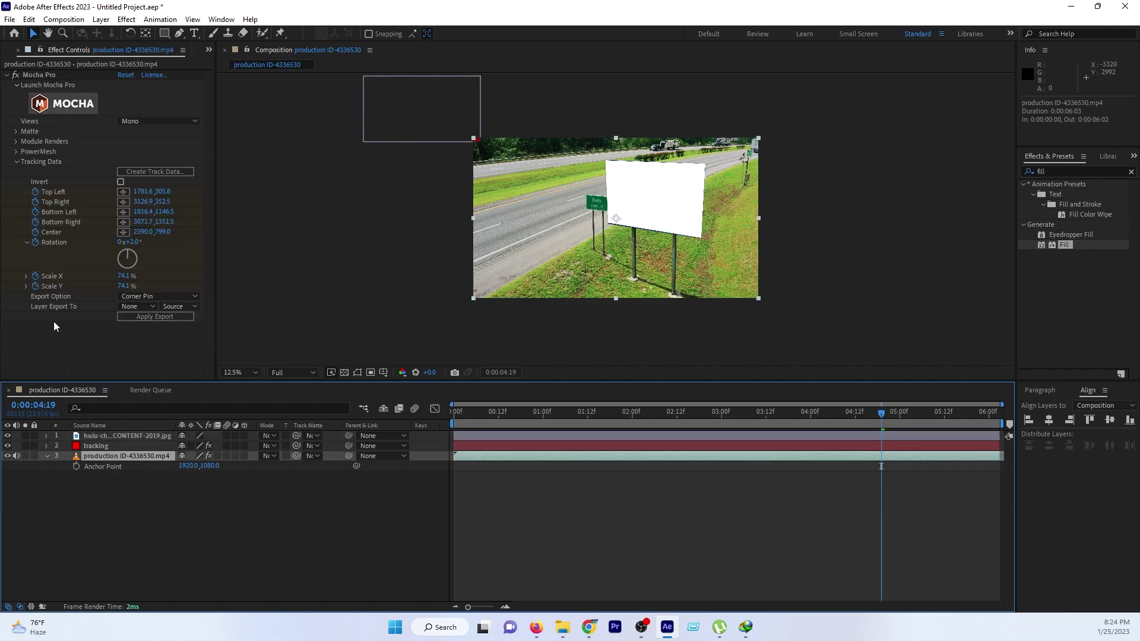
left_click(135, 307)
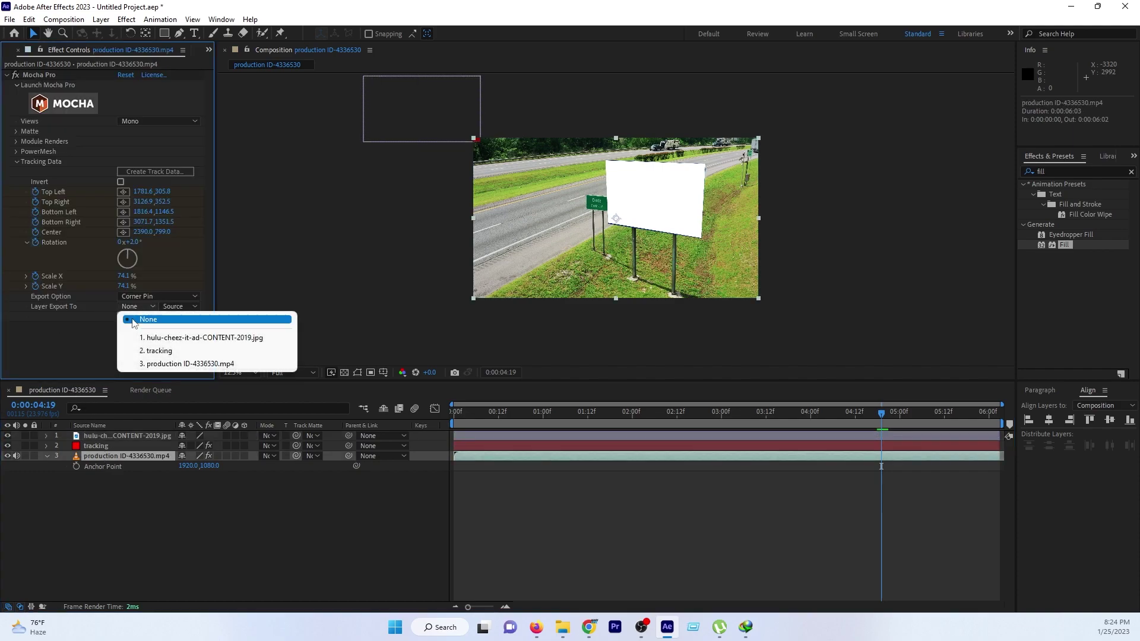
left_click(172, 339)
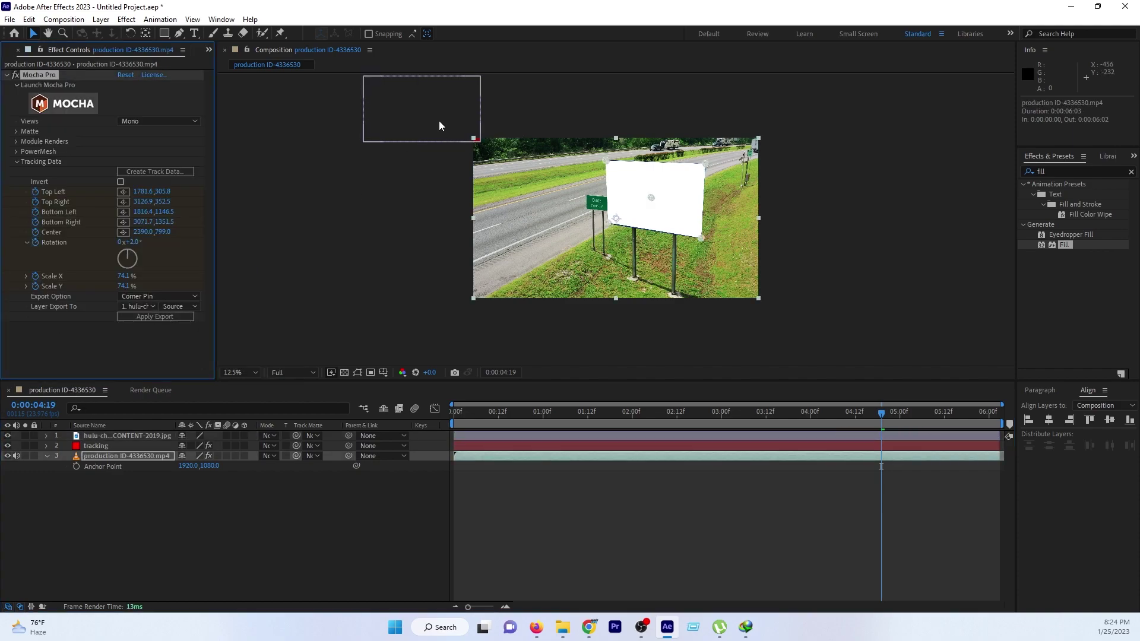
left_click(143, 320)
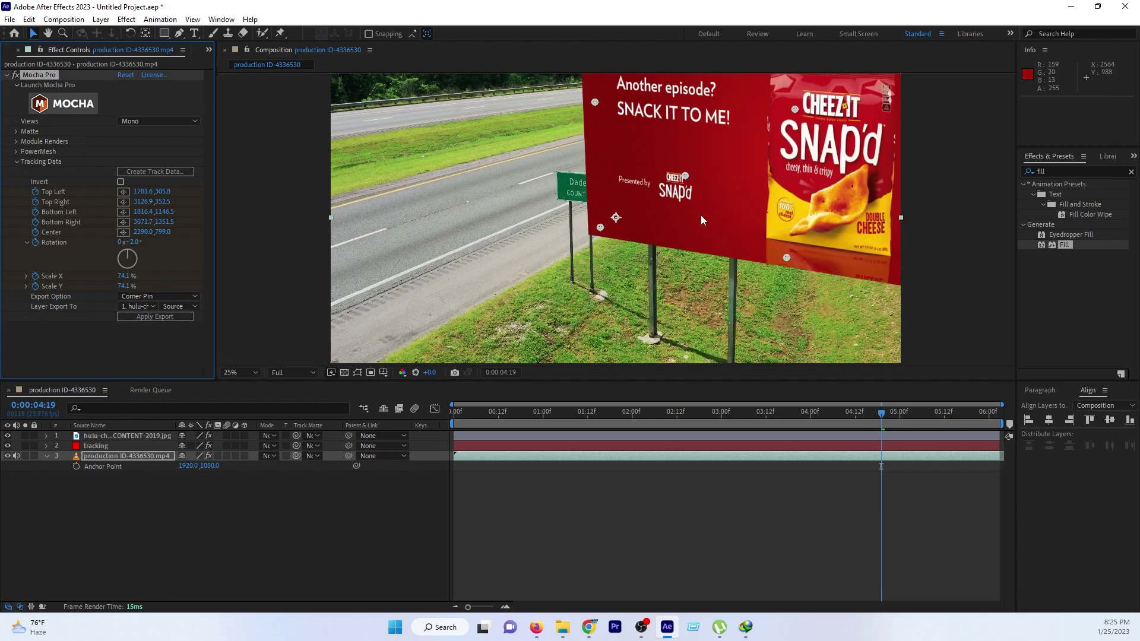
Step: At about 0:00:03:13, reduce the hulu-cheez-it-ad image layer's scale to 100% so the ad fits the roadside sign
left_click_drag(558, 411, 772, 419)
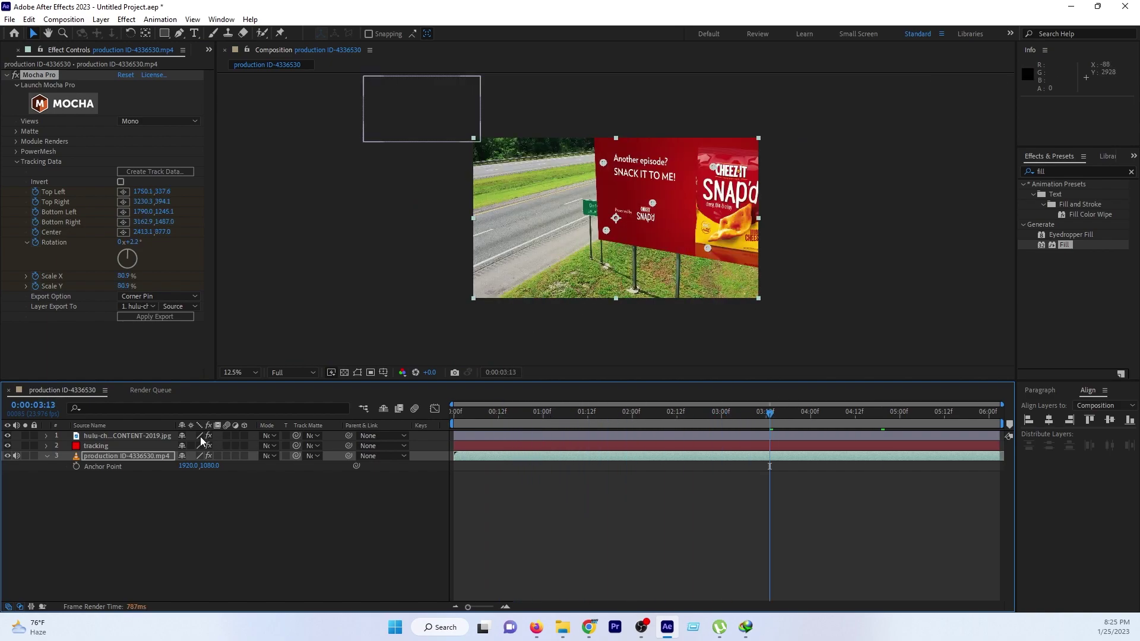
left_click(140, 438)
key("s")
left_click_drag(202, 447, 164, 449)
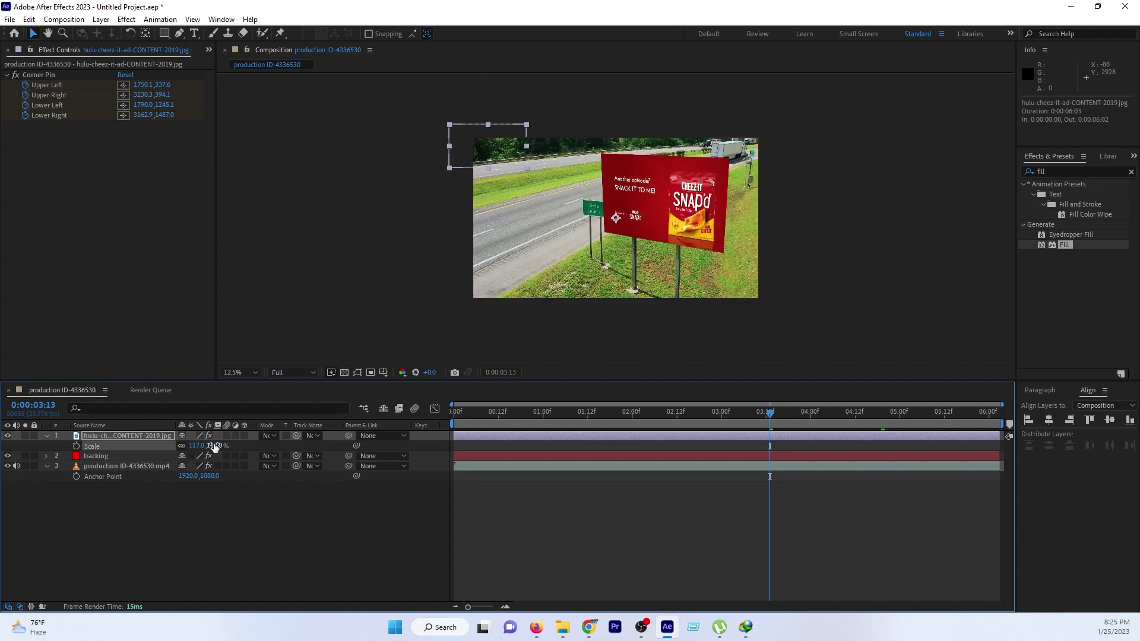
key("period")
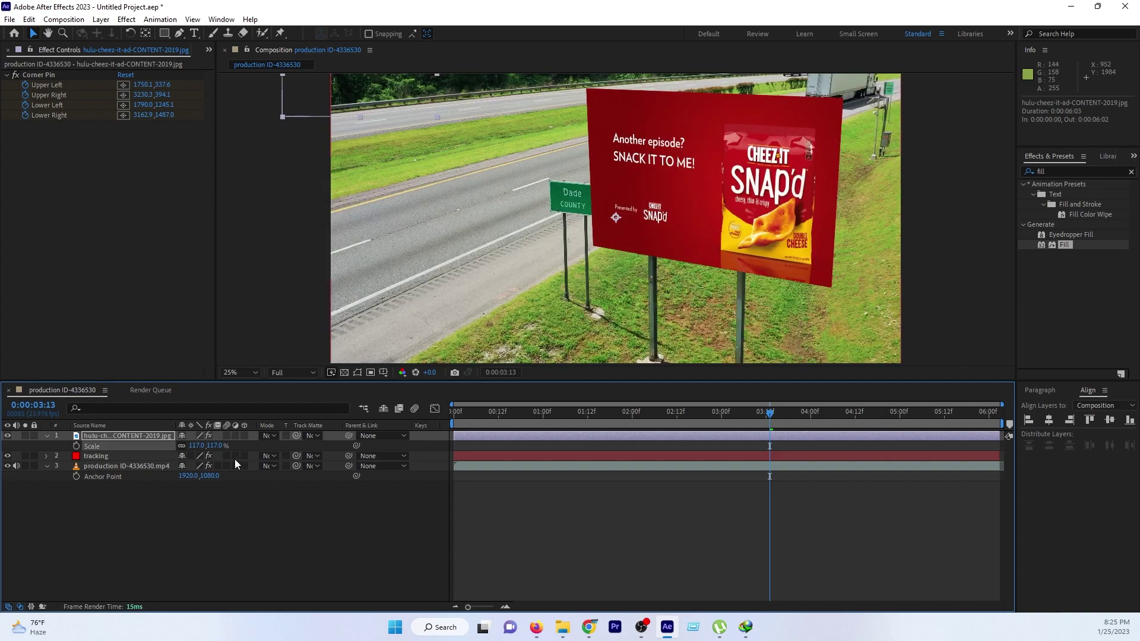
left_click_drag(194, 445, 188, 445)
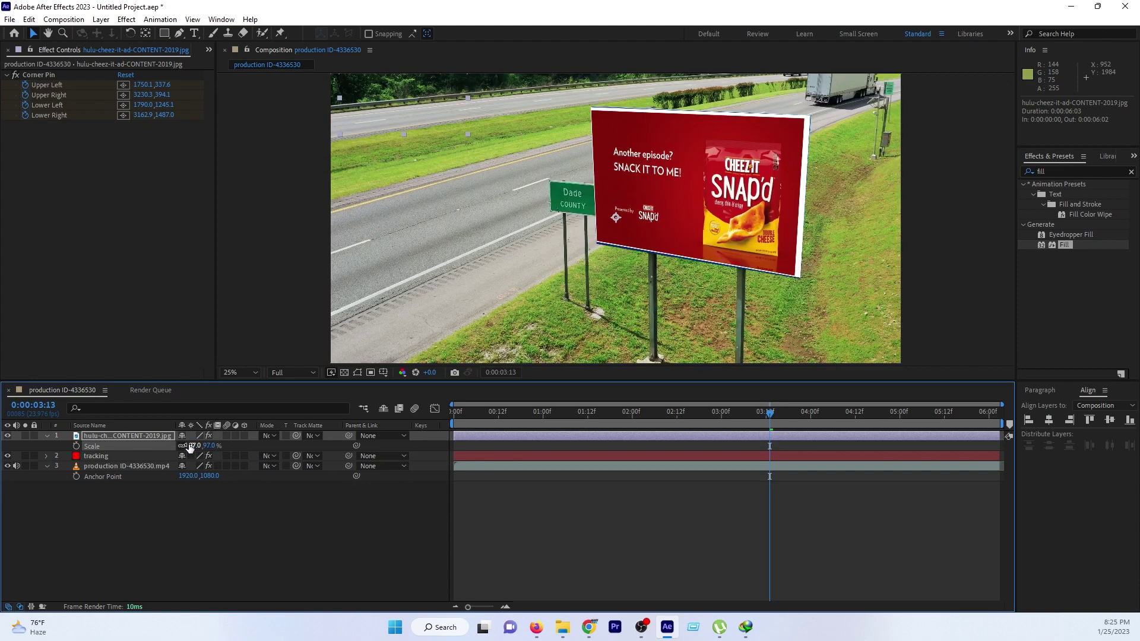
left_click(194, 447)
type("100")
key("Return")
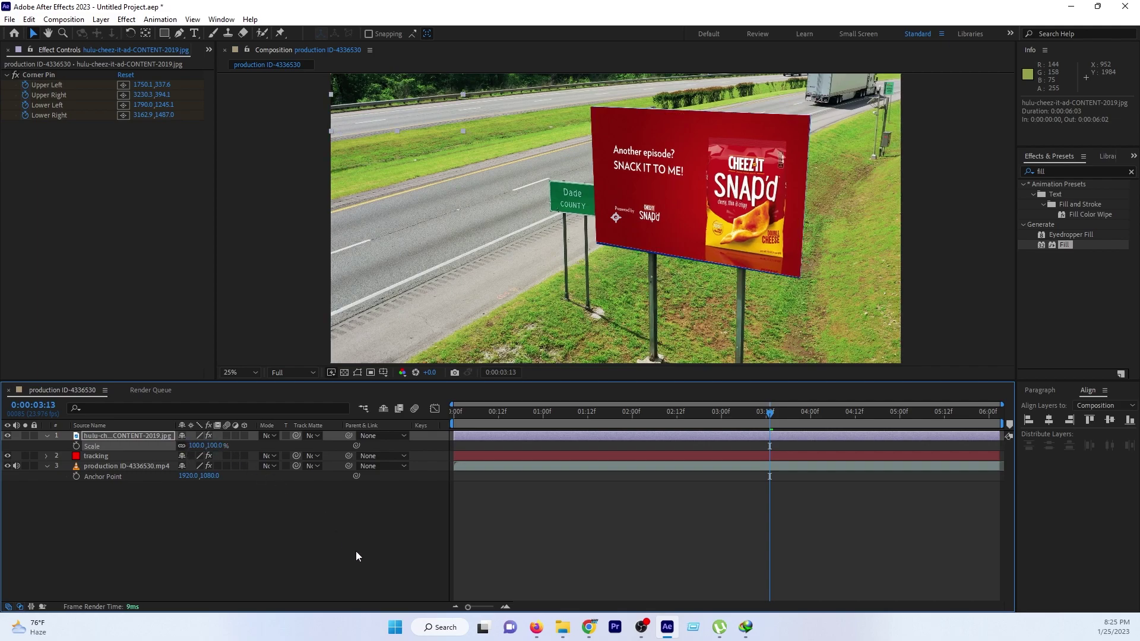
Step: Preview the composition from the start to check how the advertisement follows the sign, stopping at about 0:00:03:22
key("space")
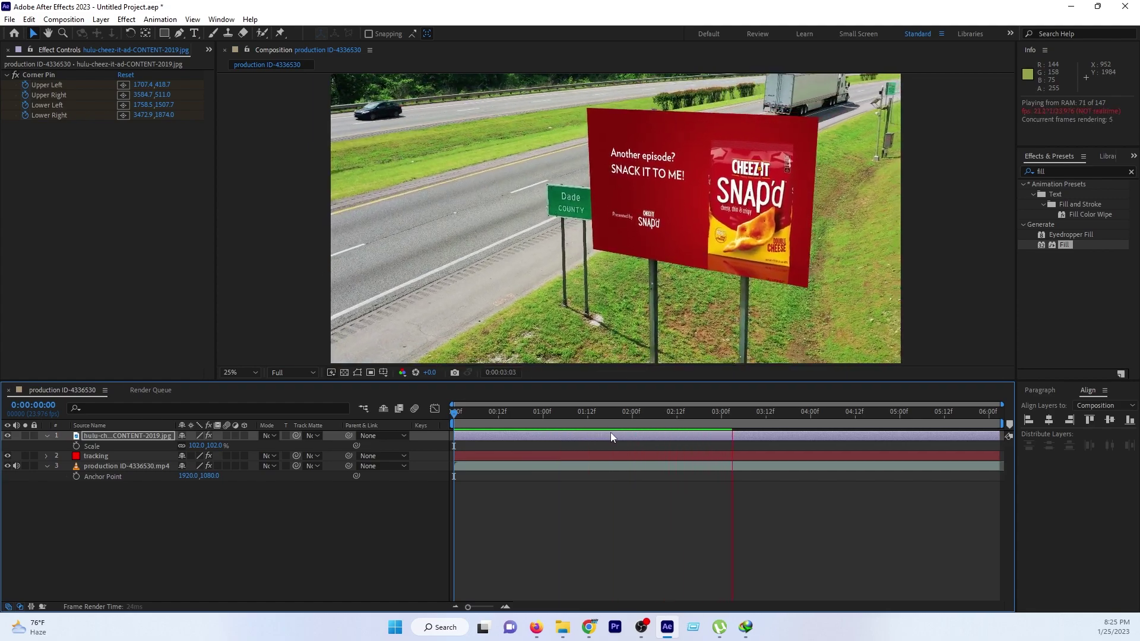
key("space")
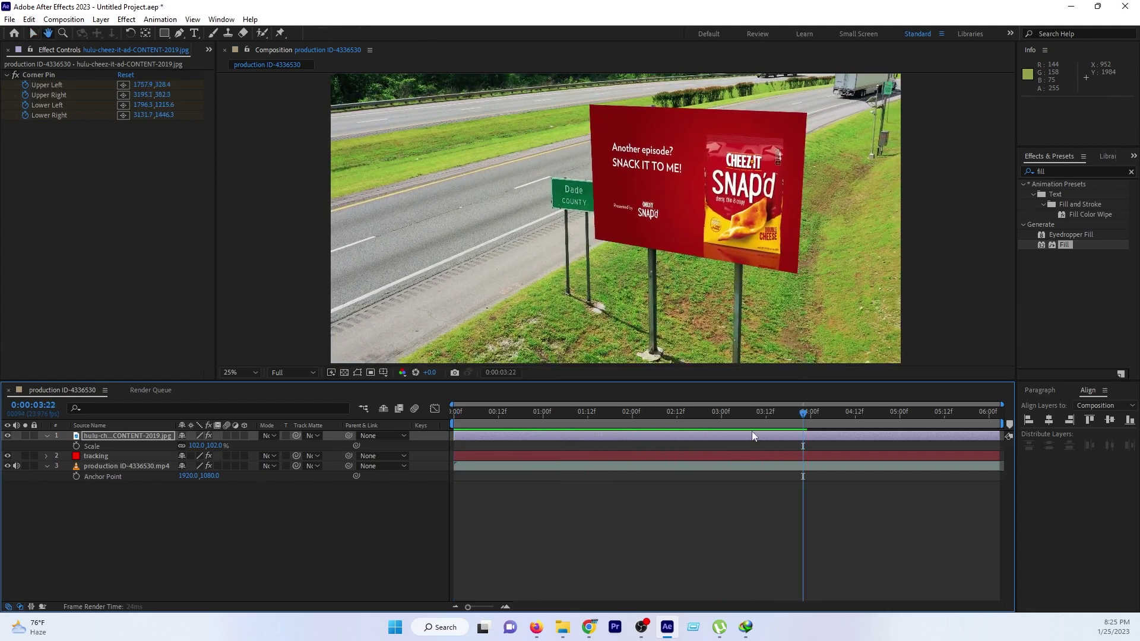